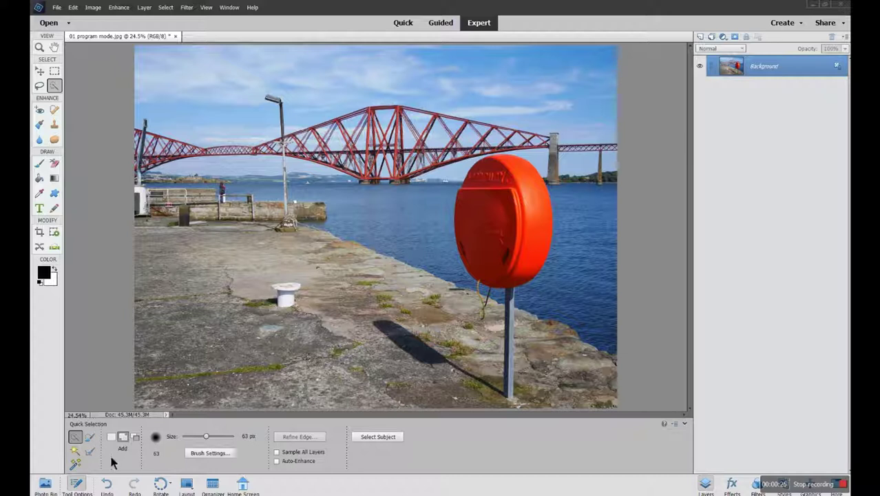
With the Magic Wand at Tolerance about 70, select the sky above the bridge.
left_click(75, 451)
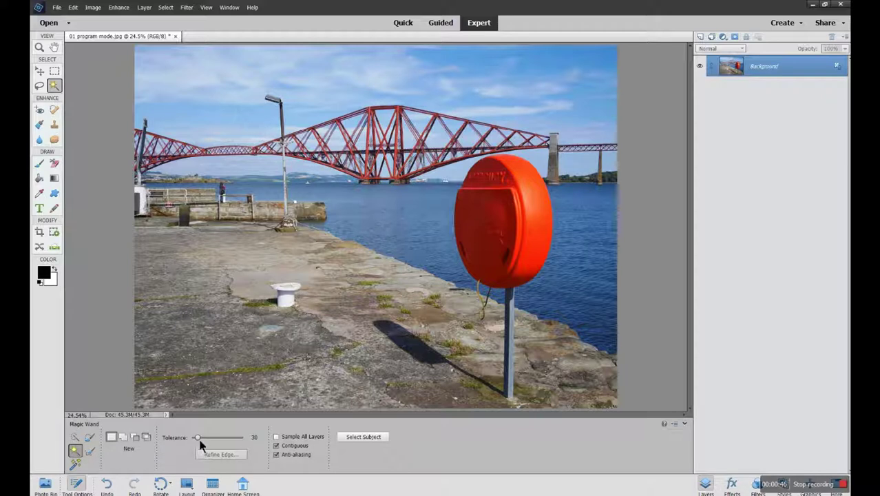
mouse_move(198, 438)
left_mouse_down()
mouse_move(216, 439)
mouse_move(199, 441)
mouse_move(209, 442)
left_mouse_up()
left_click(223, 118)
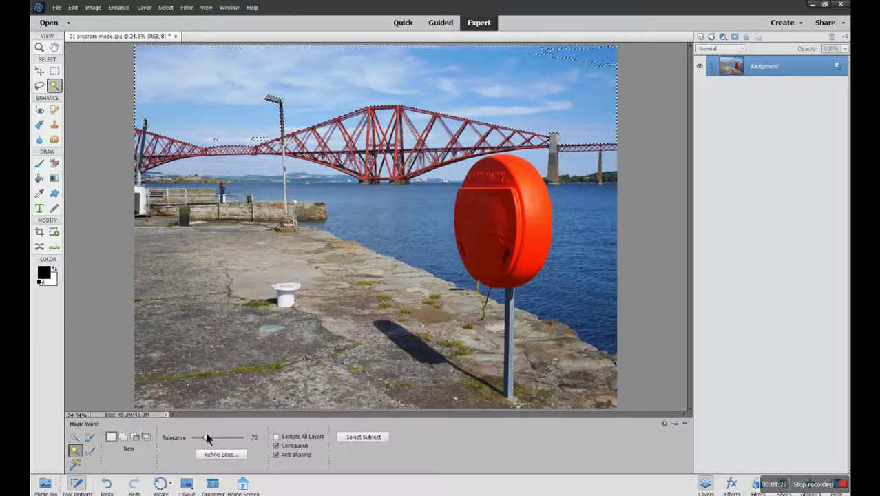
Compare sky selections at Tolerance 84 and 164, clearing the selection between tries.
left_click_drag(205, 437, 208, 438)
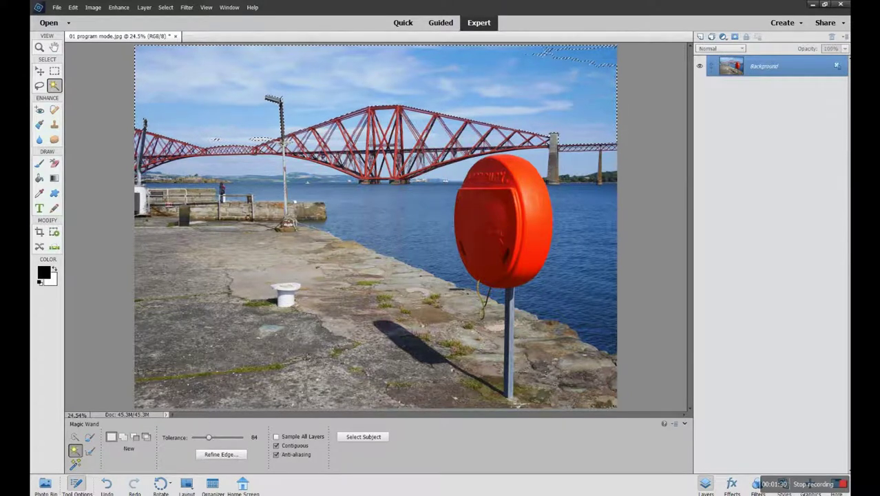
key("ctrl+d")
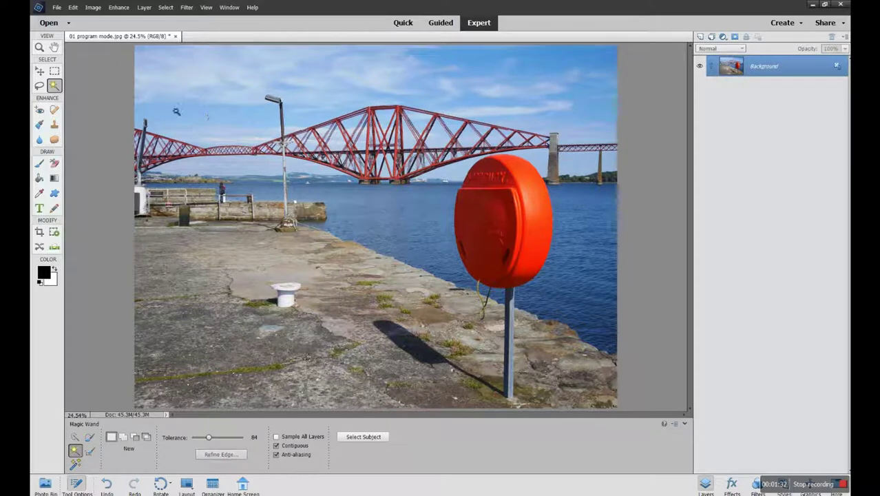
left_click(206, 122)
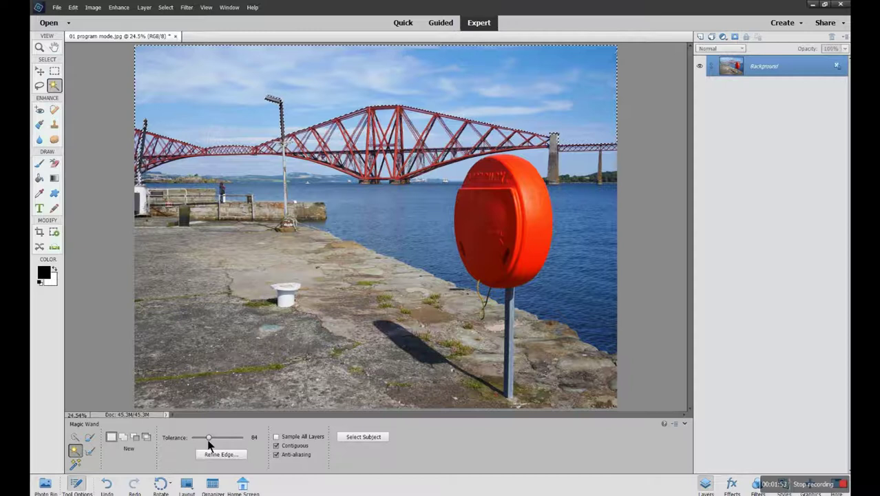
left_click_drag(222, 438, 225, 439)
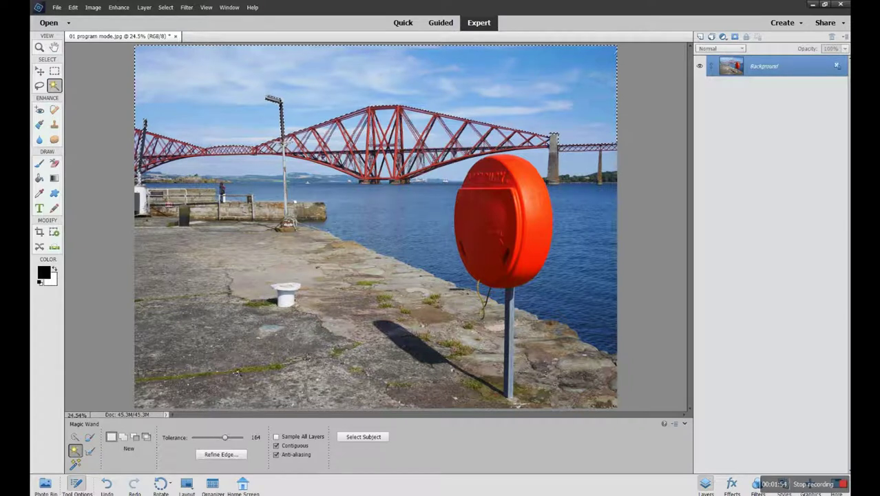
key("ctrl+d")
left_click(218, 117)
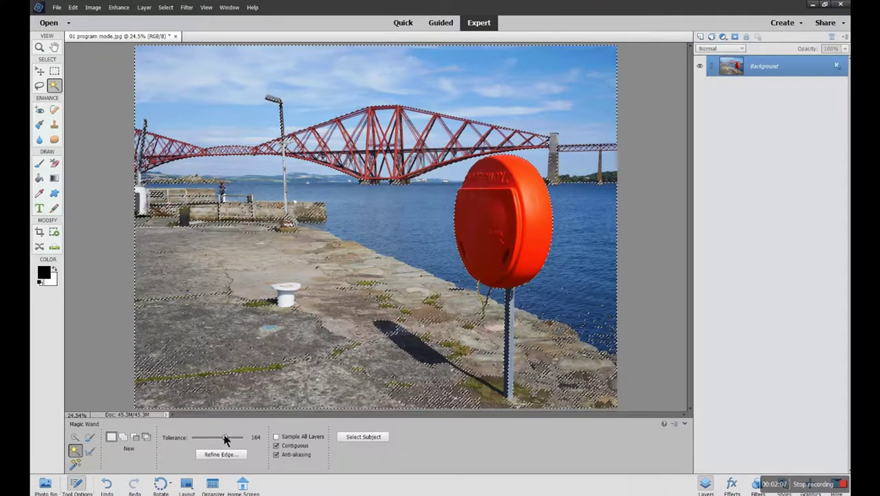
Lower Tolerance back to 30, deselect, and select the sky again.
left_click_drag(226, 438, 225, 443)
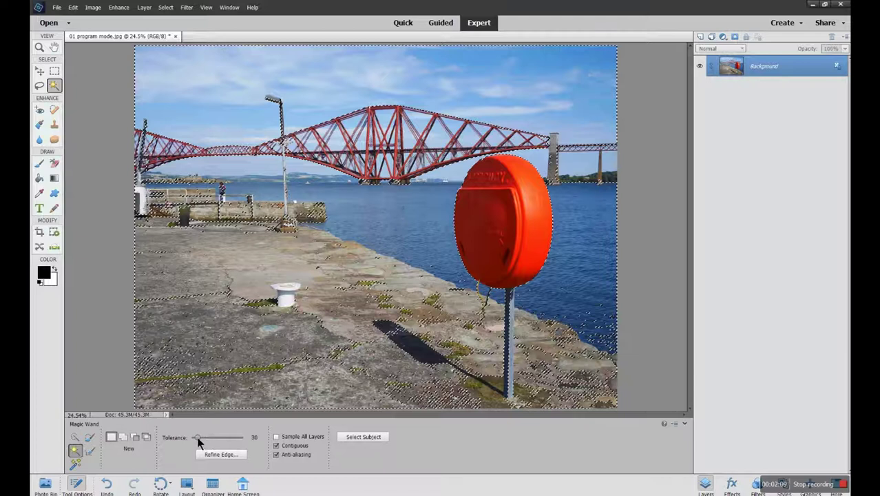
key("ctrl+d")
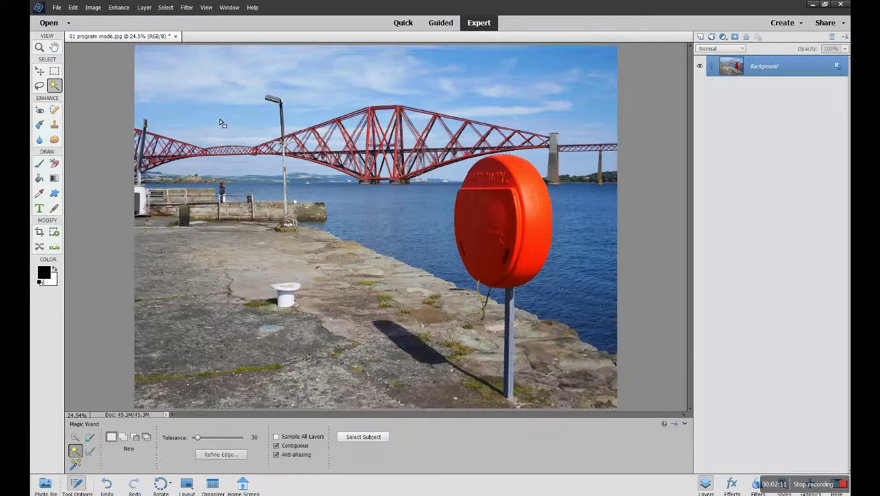
left_click(222, 122)
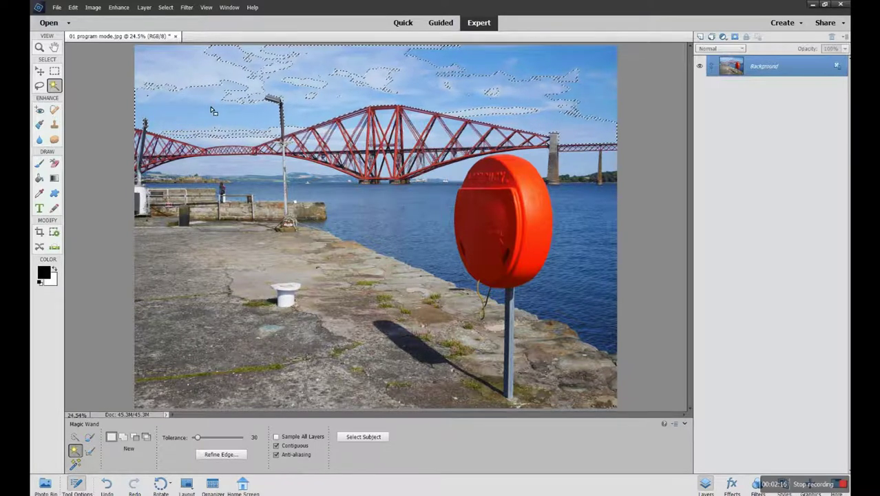
Select the upper pier surface, then Shift-add the upper-left and wider sky.
left_click(386, 217)
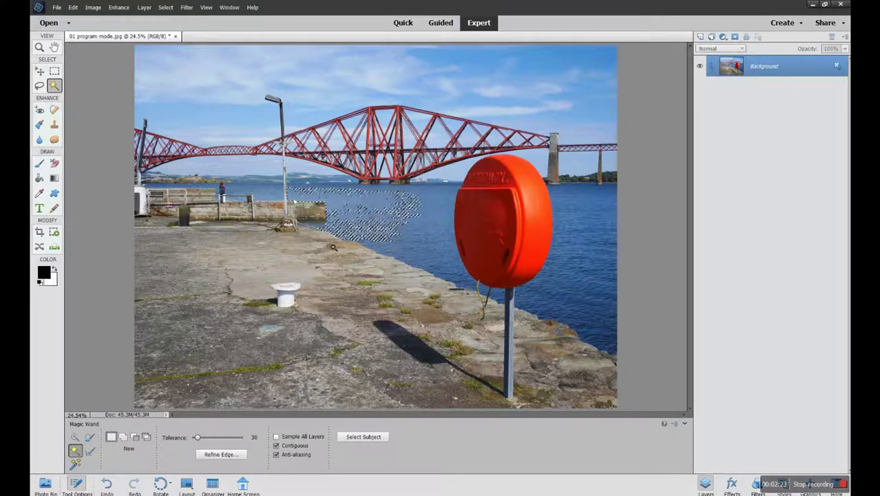
left_click(220, 280)
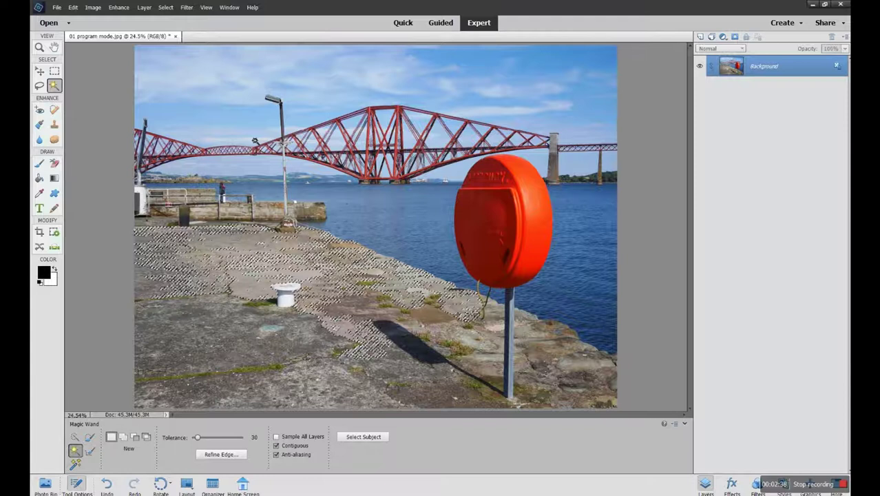
key("alt")
key("shift")
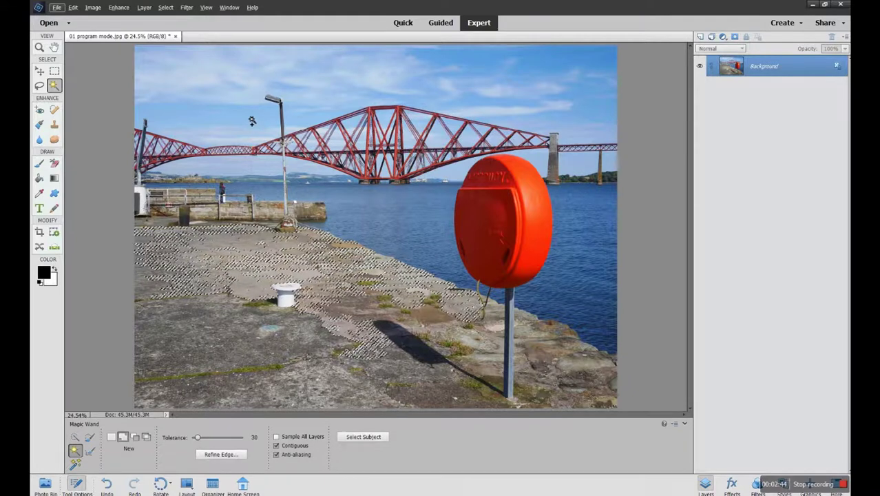
left_click(249, 118, "shift")
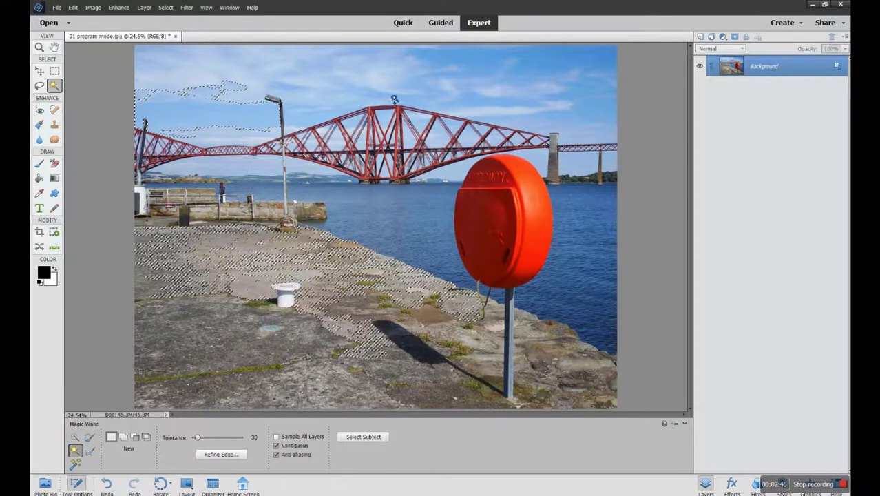
left_click(467, 105, "shift")
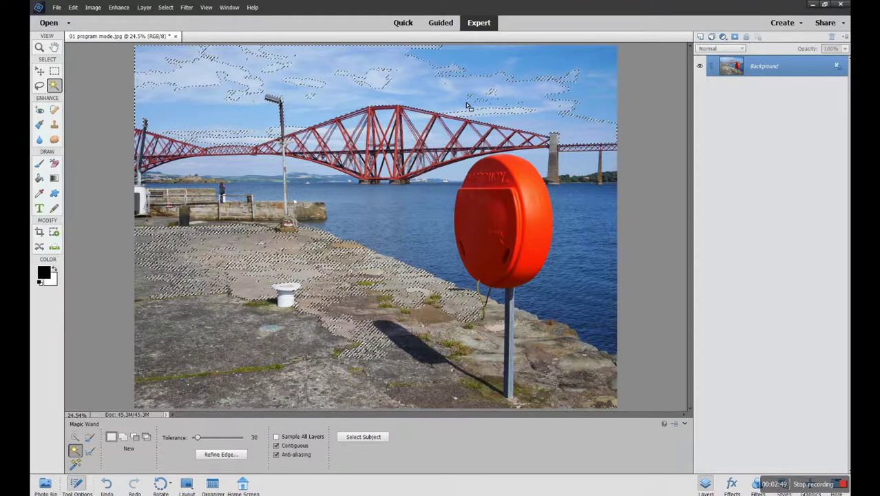
Add water beside and behind the pier, then Alt-subtract the water near the pier.
left_click(418, 232, "shift")
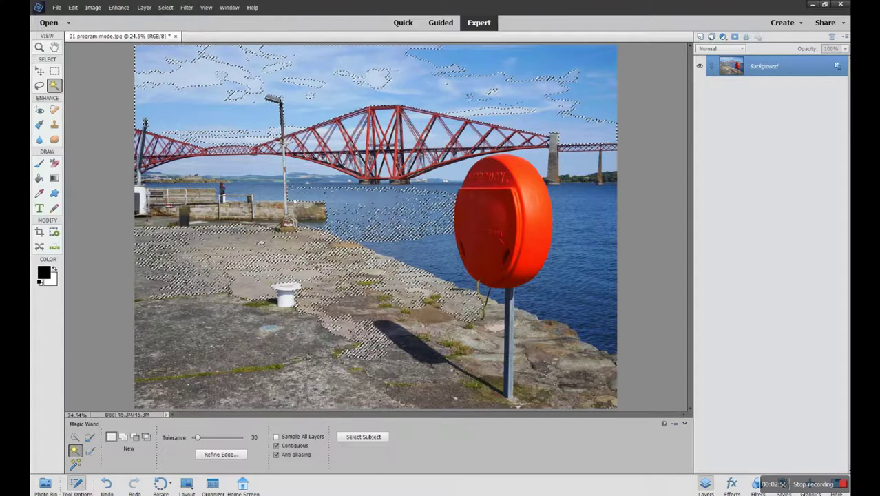
left_click(271, 200, "shift")
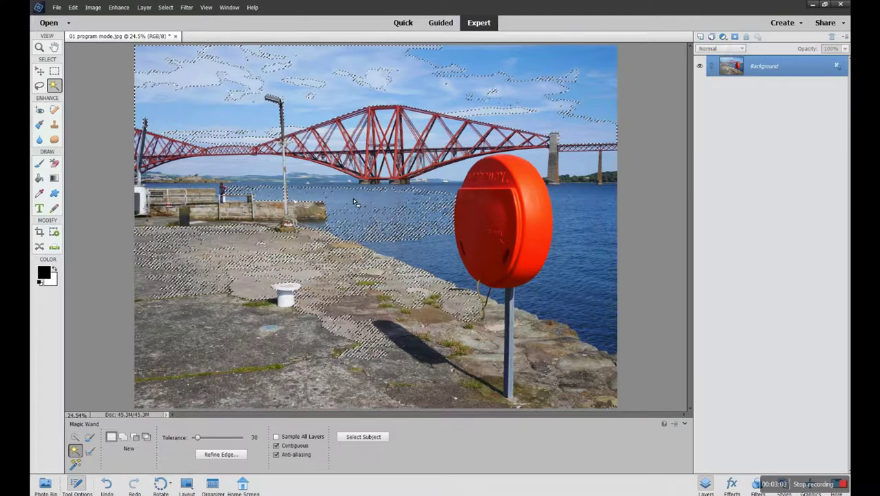
key("alt")
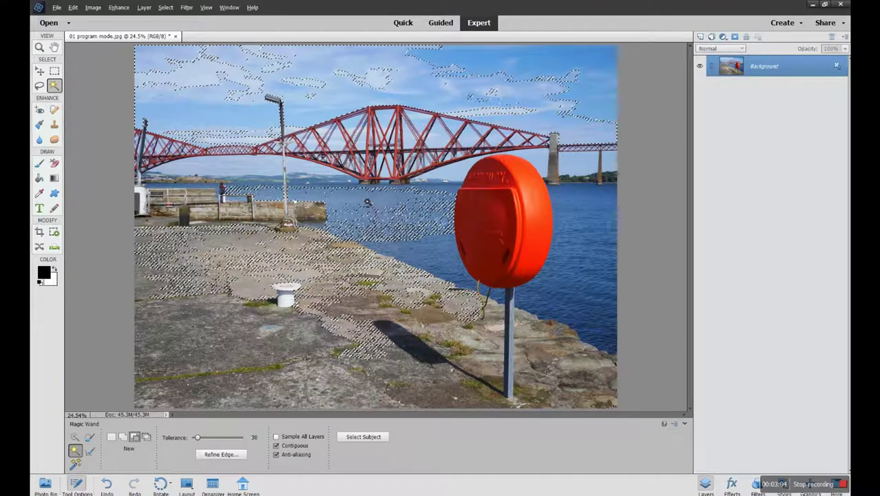
left_click(370, 217, "alt")
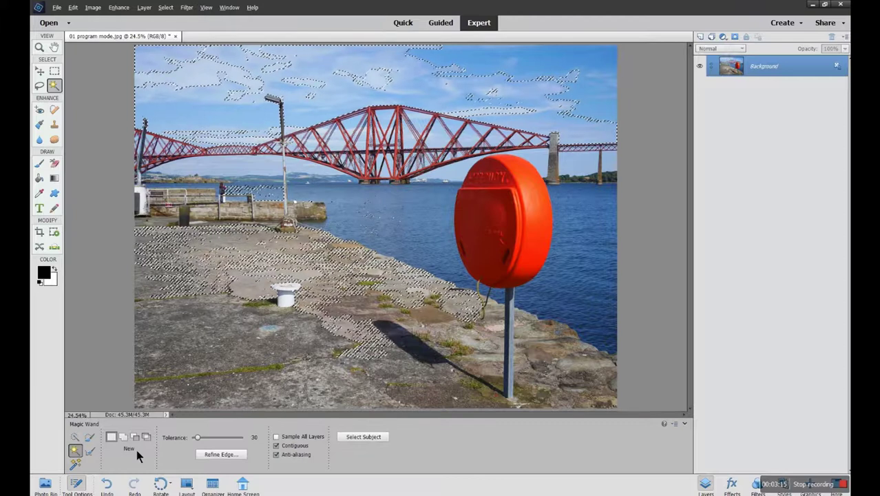
left_click(134, 437)
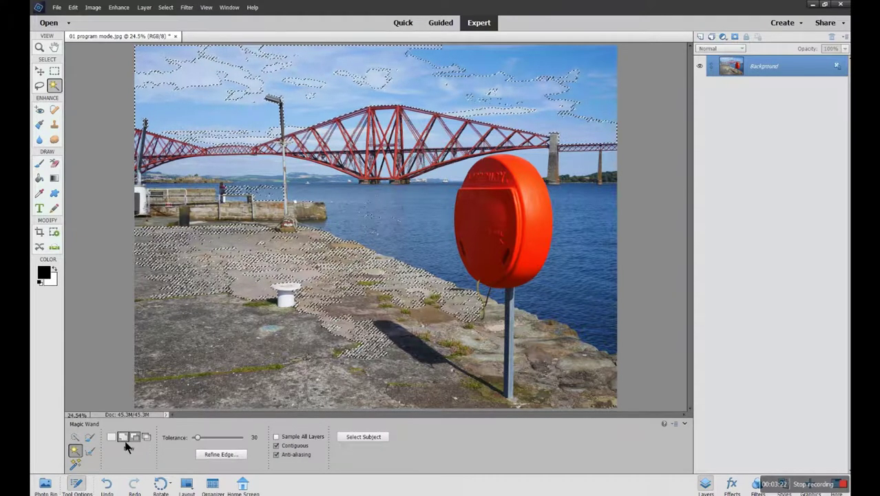
left_click(111, 436)
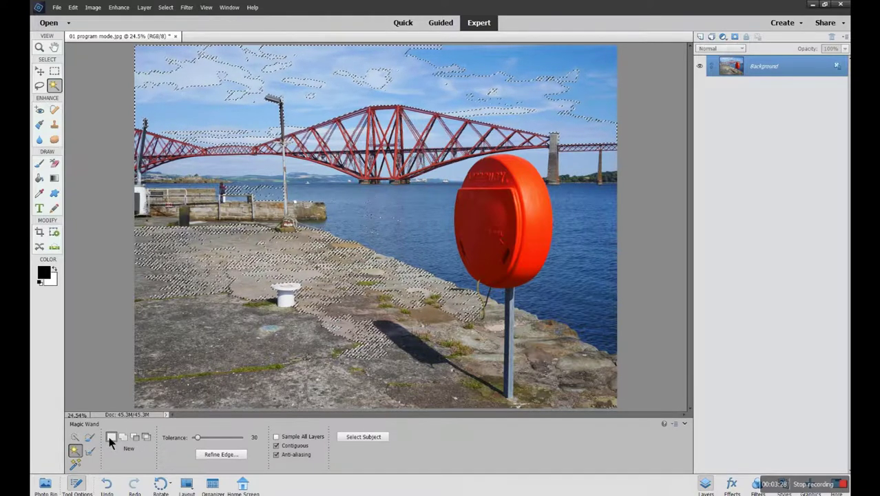
key("alt")
key("alt")
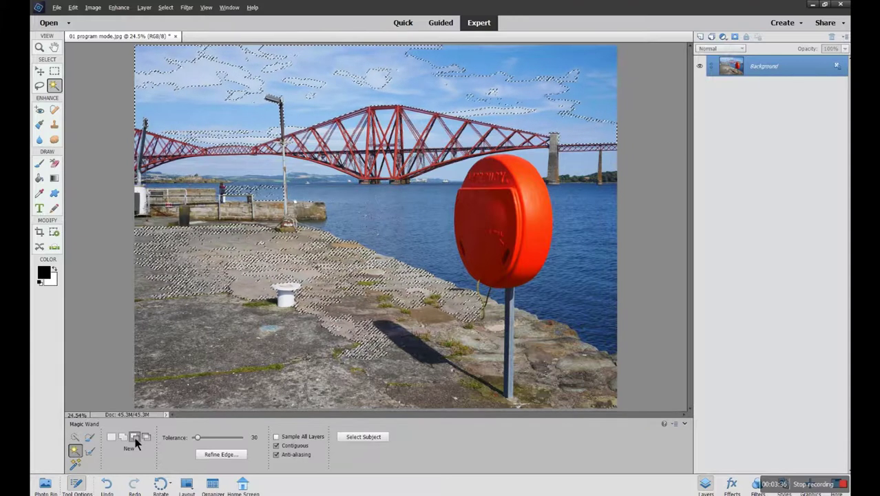
key("alt")
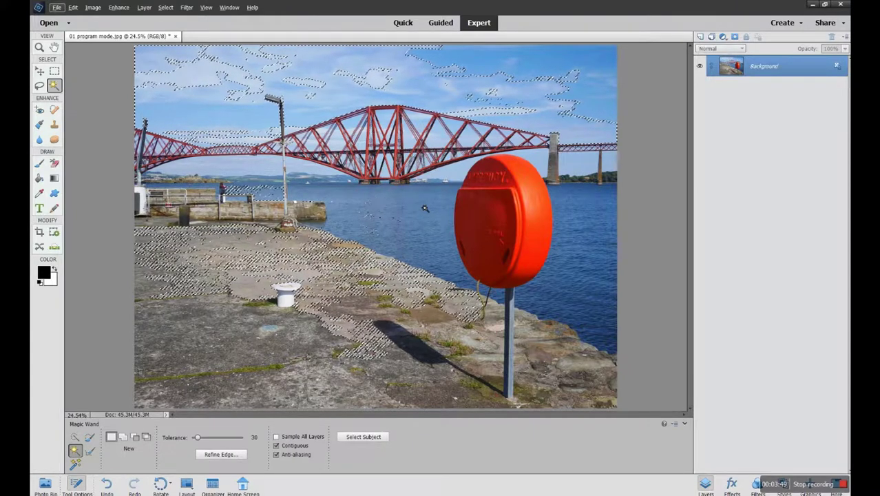
Try single-click selections of water, sky and finally the pier's stone surface.
left_click(424, 208)
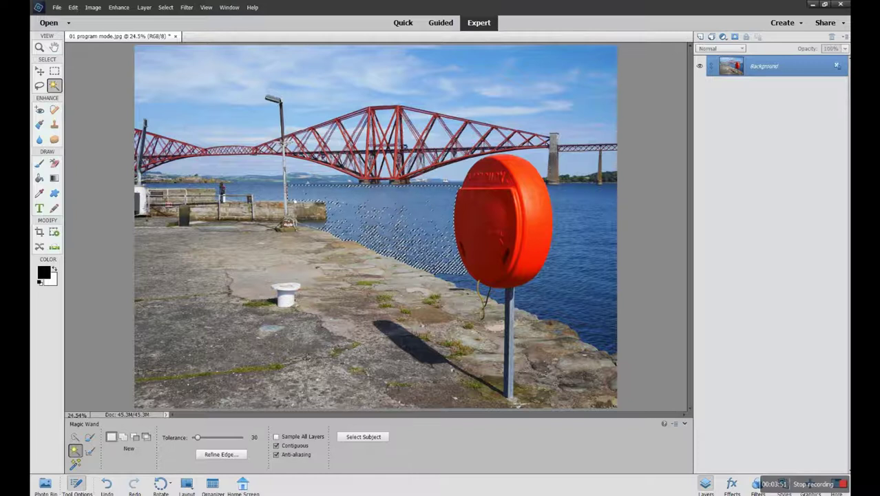
left_click(456, 98)
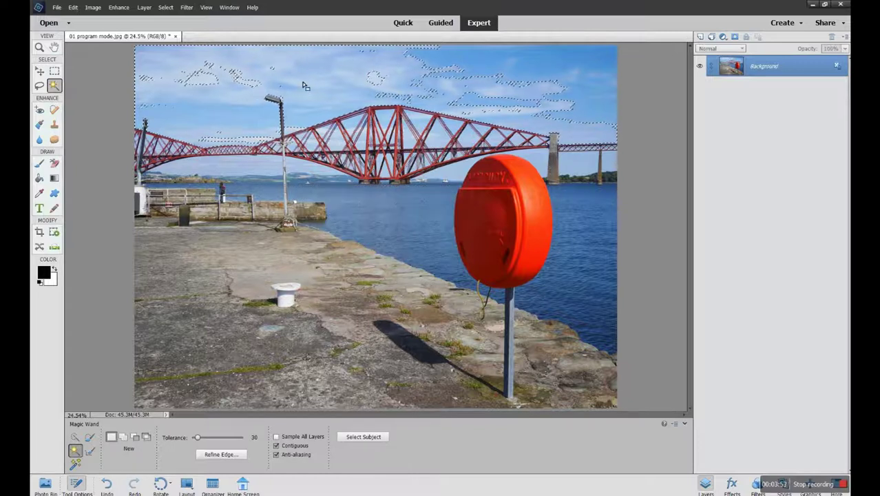
key("ctrl+d")
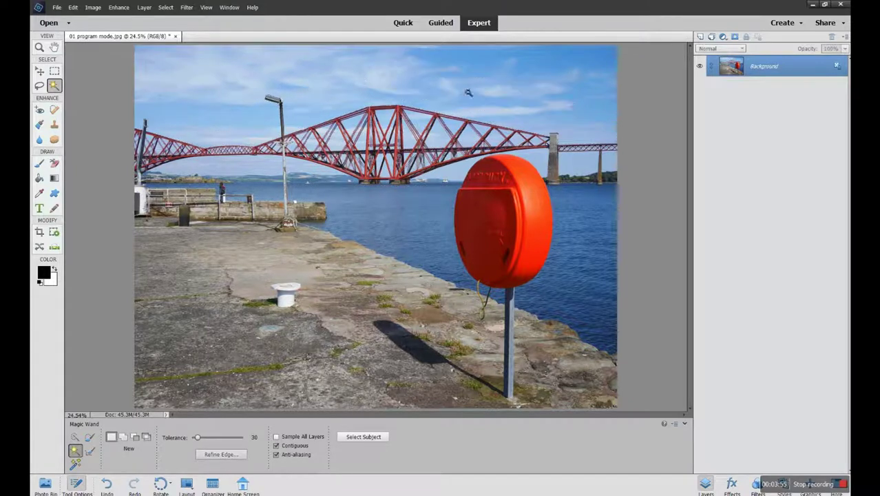
left_click(472, 92)
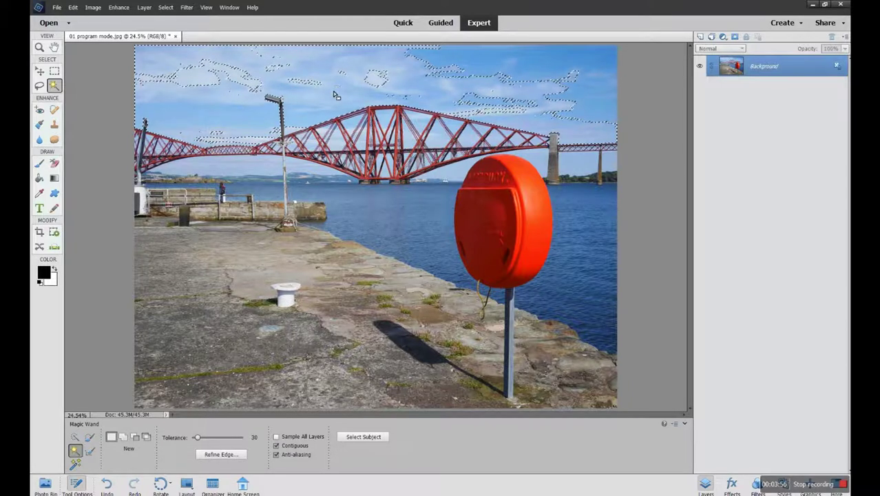
left_click(365, 202)
left_click(204, 277)
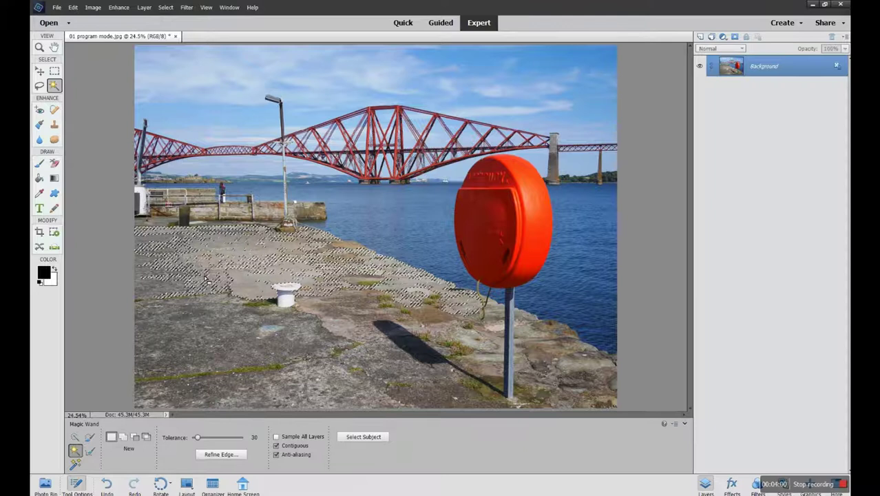
Shift-add a sky patch, raise Tolerance from 30 to 78, and add more sky.
key("shift")
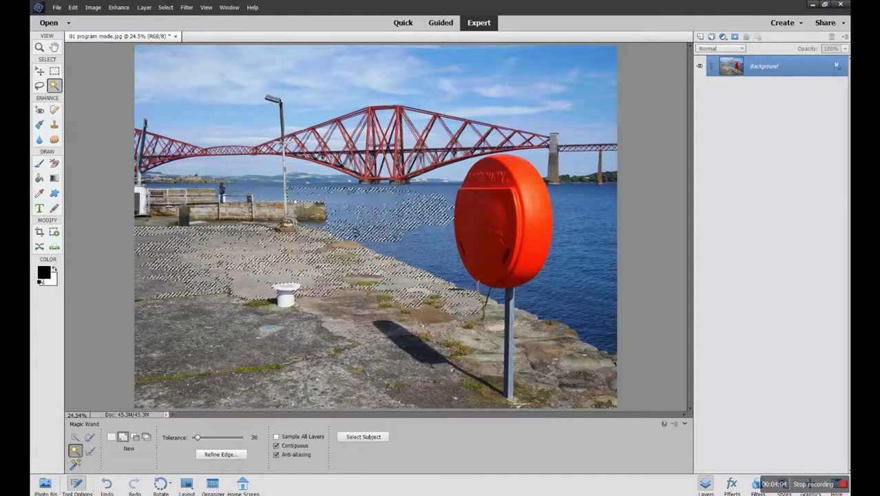
left_click(500, 94, "shift")
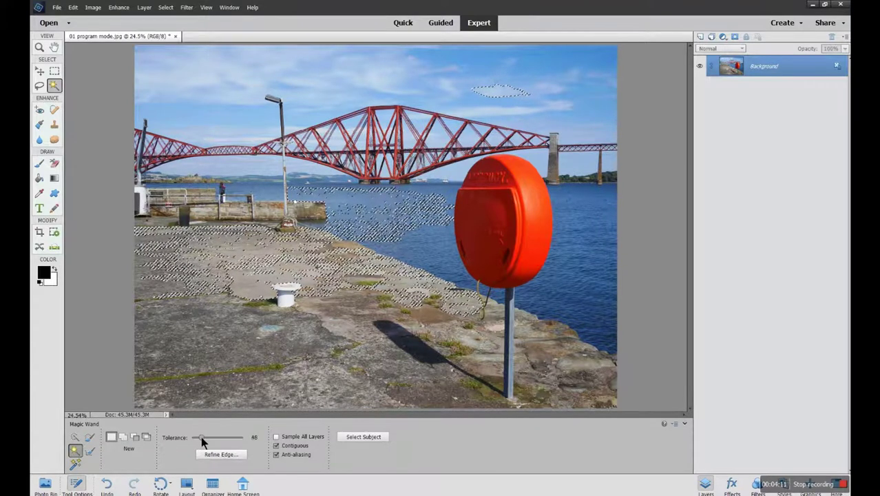
left_click_drag(199, 437, 209, 441)
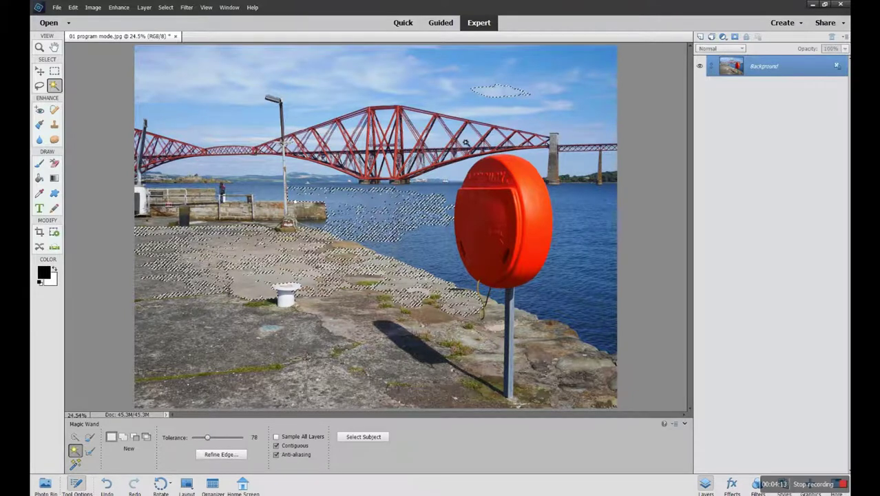
left_click(447, 104, "shift")
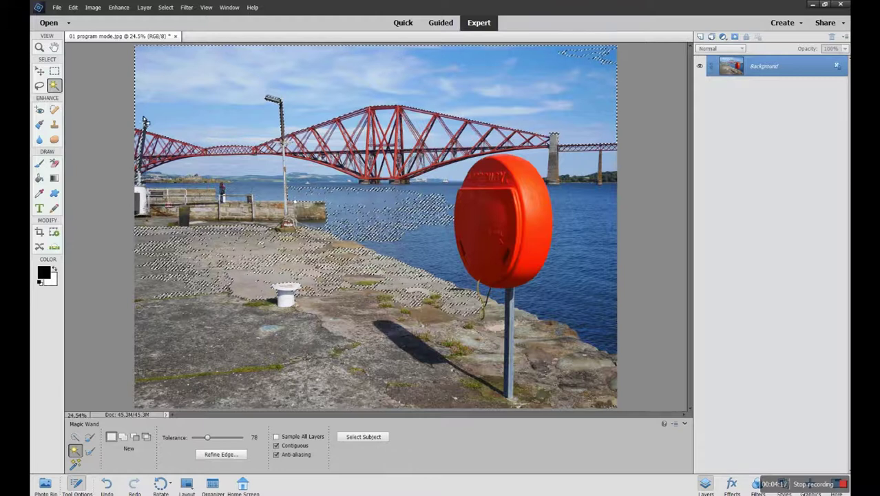
In Refine Edge, preview Reveal Layer, Marching Ants, On Black, On White, then Black & White.
left_click(216, 454)
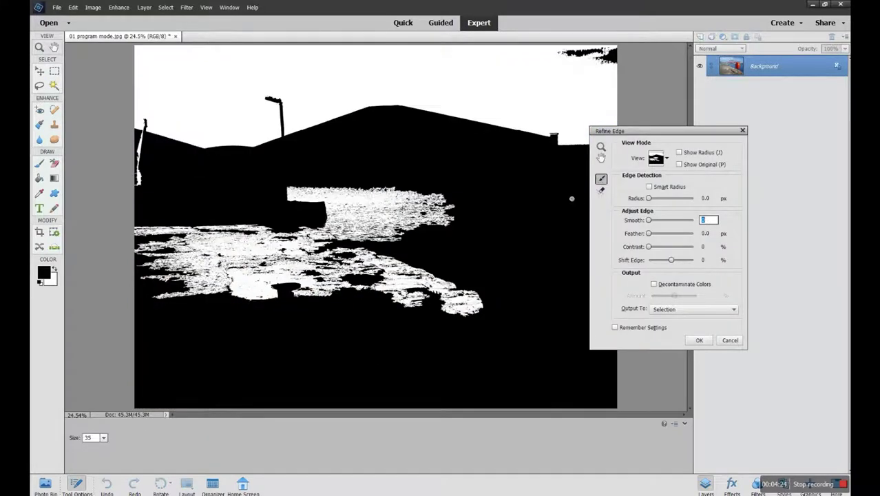
left_click(667, 159)
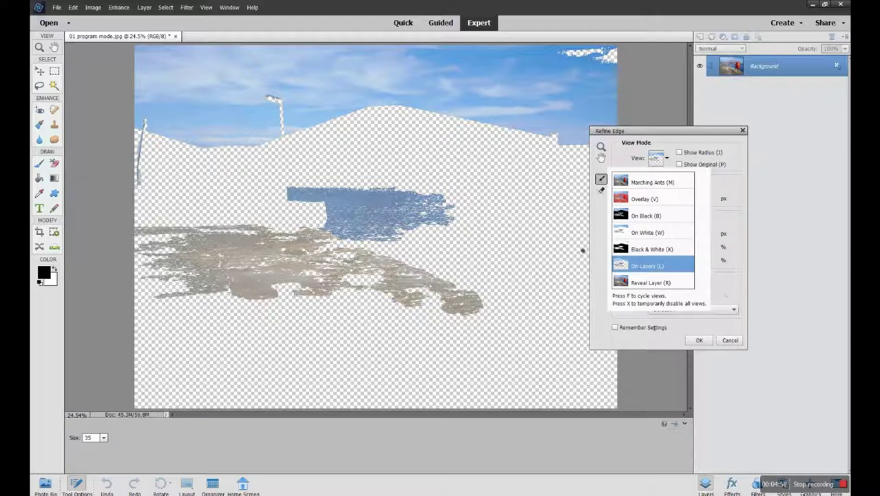
left_click(651, 283)
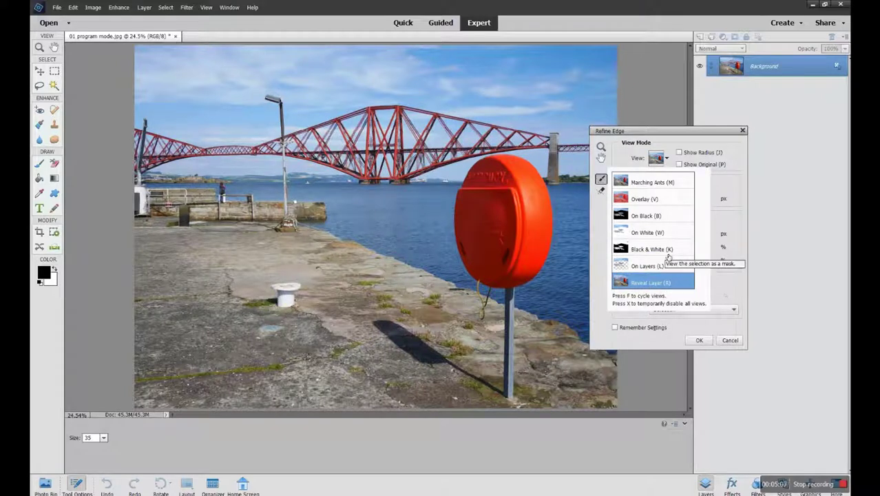
left_click(650, 183)
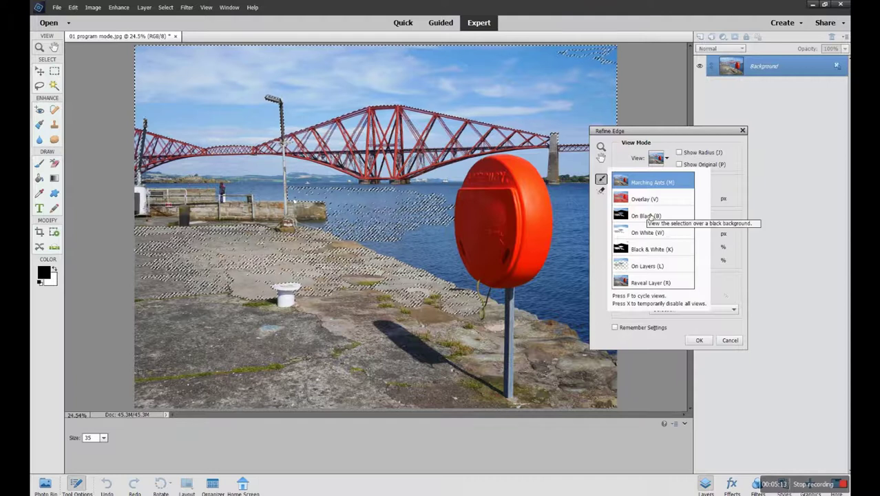
left_click(651, 216)
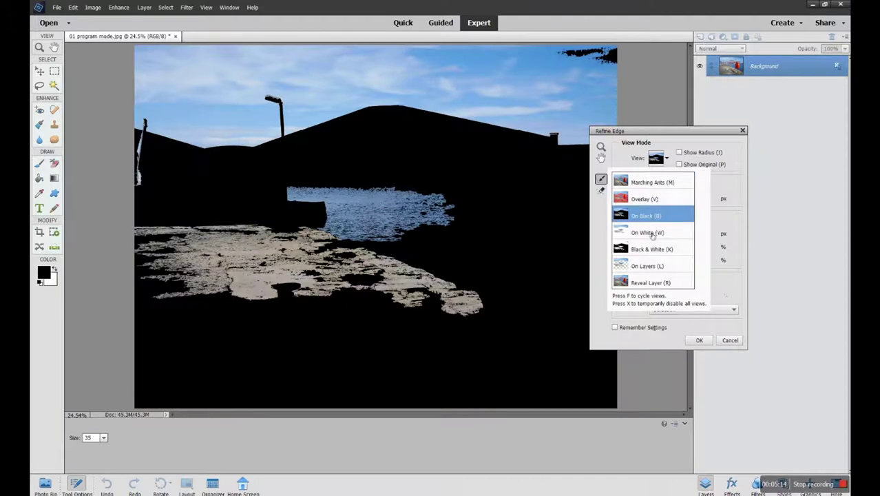
left_click(667, 234)
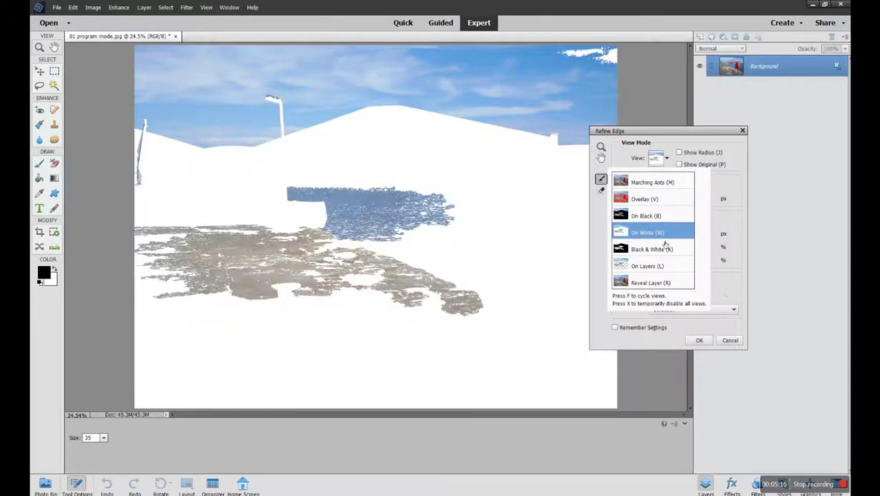
left_click(663, 248)
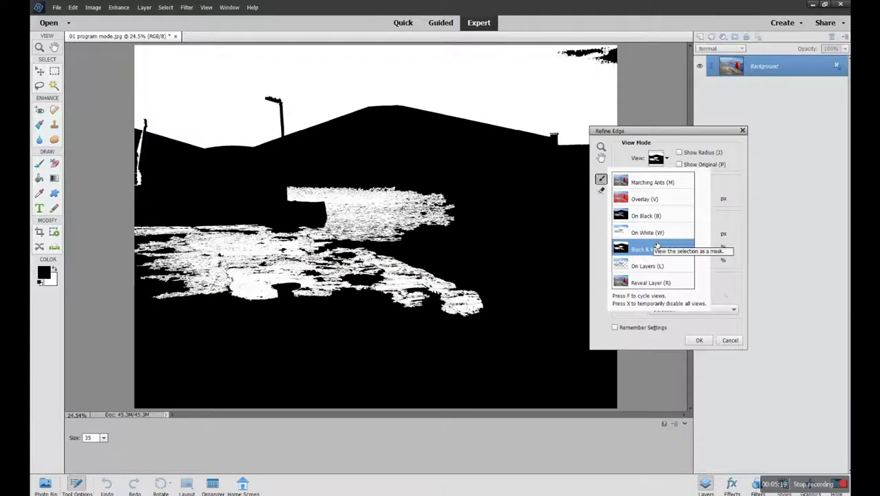
Set the refined edge to Smooth 29, Feather 3.7 px, Contrast 10% and Shift Edge +1%.
left_click(694, 147)
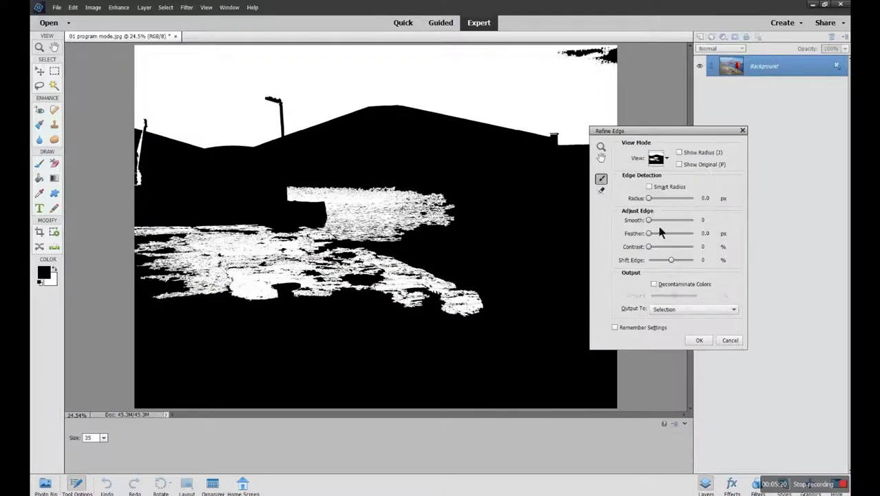
left_click_drag(649, 235, 674, 246)
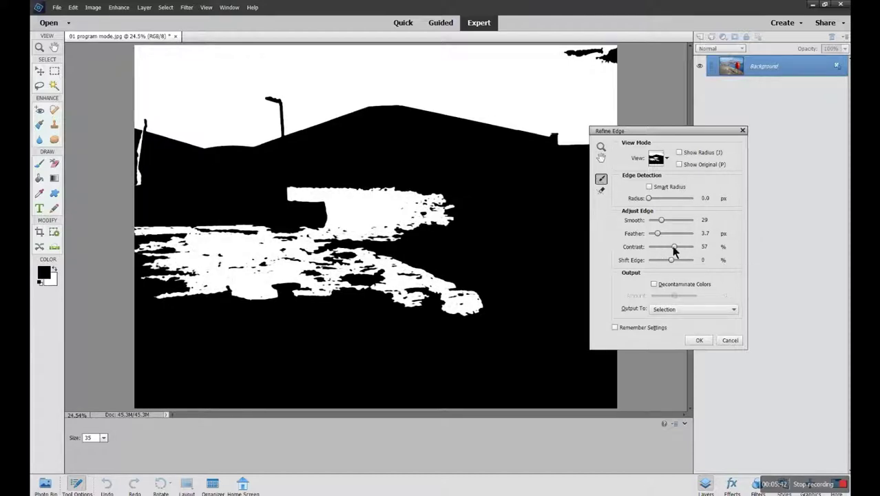
left_click_drag(656, 246, 672, 263)
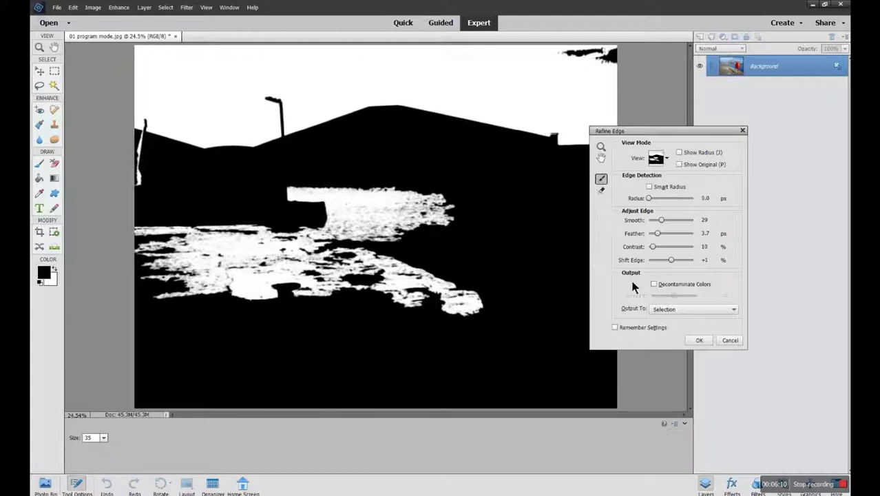
Review the Output To options, keep Selection, and cancel Refine Edge.
left_click(733, 311)
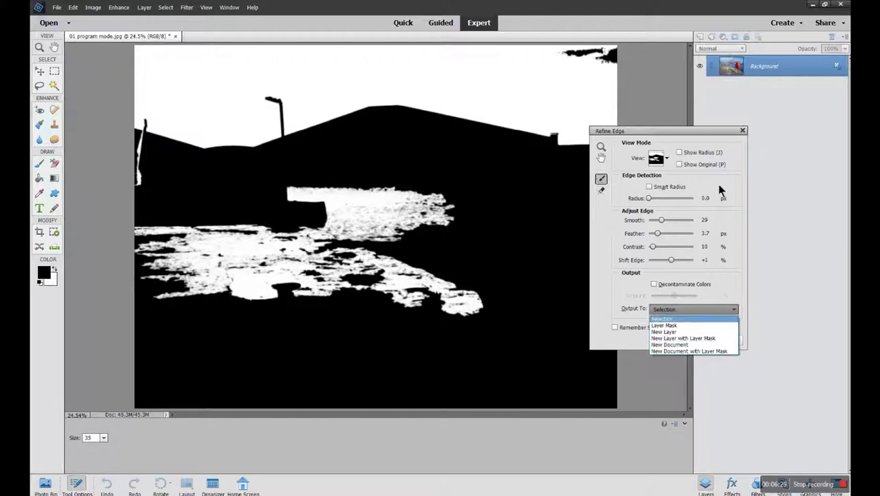
left_click(700, 138)
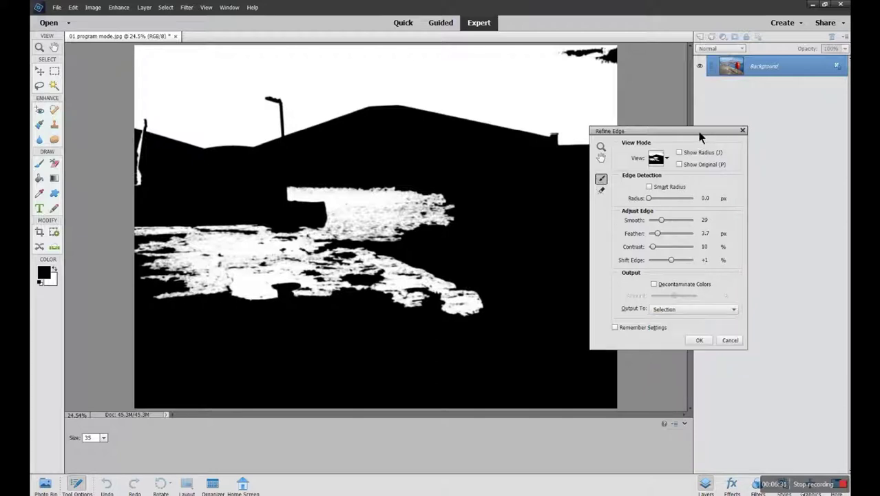
left_click(731, 339)
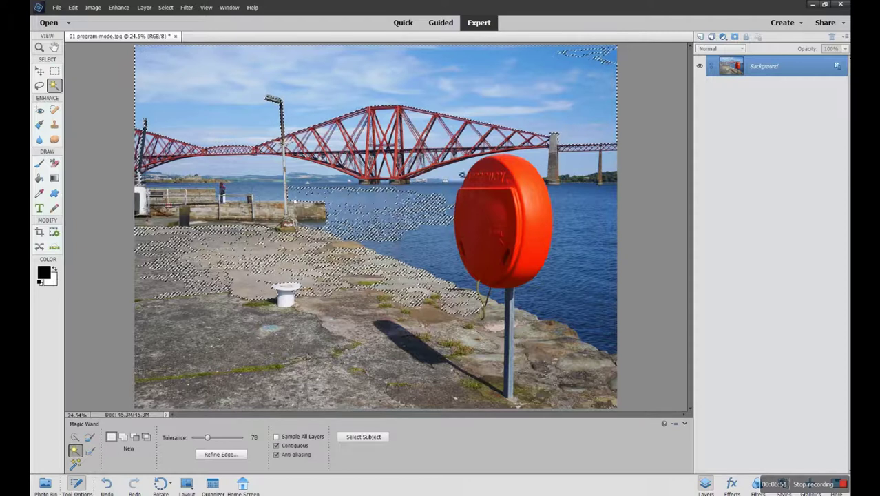
Select the sky at Tolerance 133, then reselect it at 126 and finally 65.
key("ctrl+d")
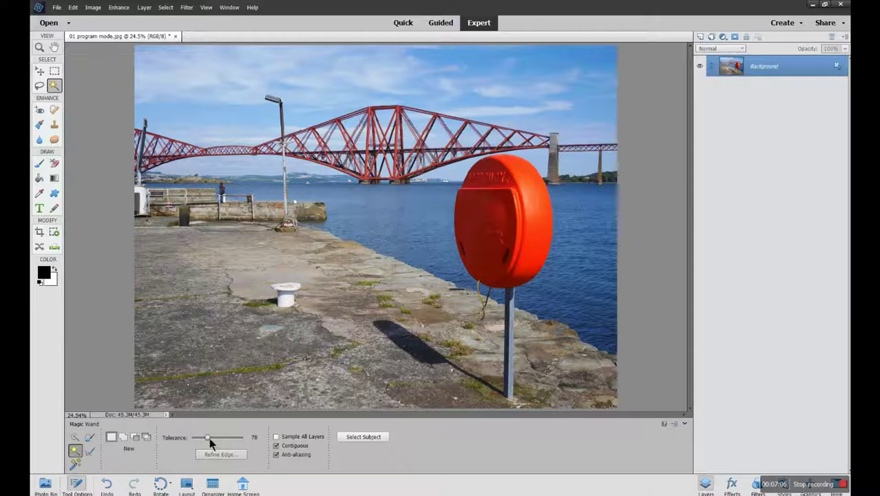
left_click(454, 81)
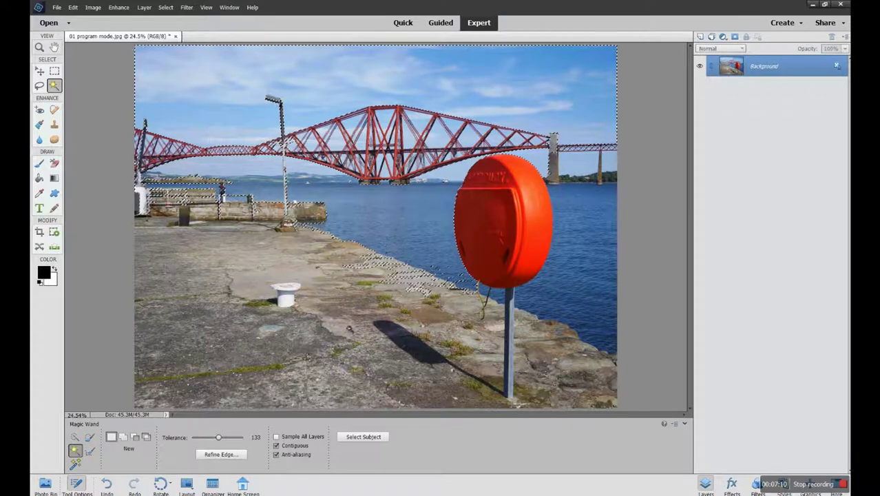
left_click(216, 437)
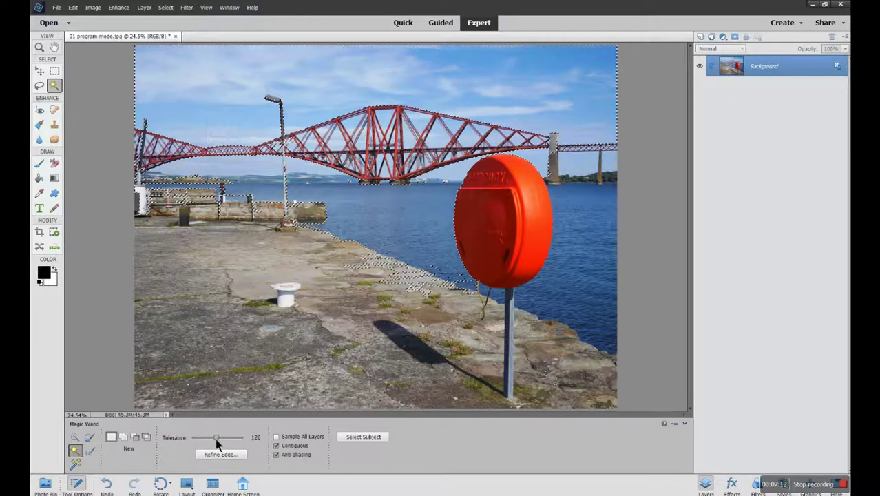
left_click(481, 92)
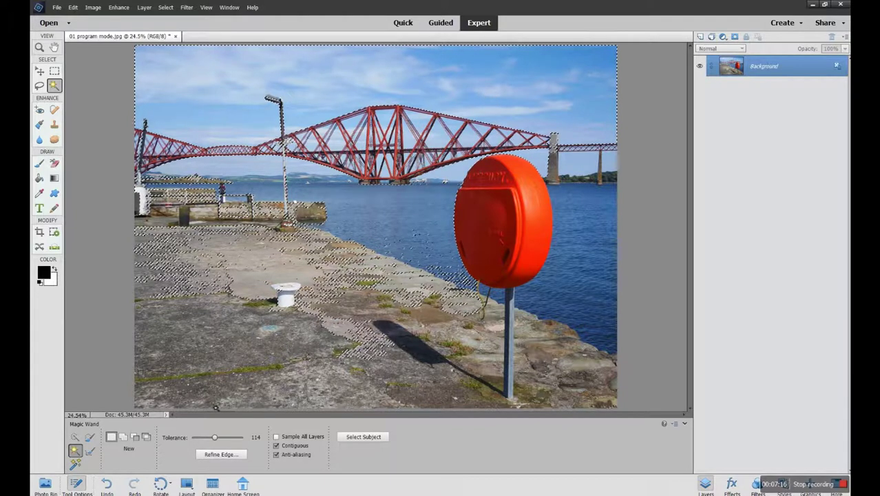
left_click_drag(215, 442, 208, 441)
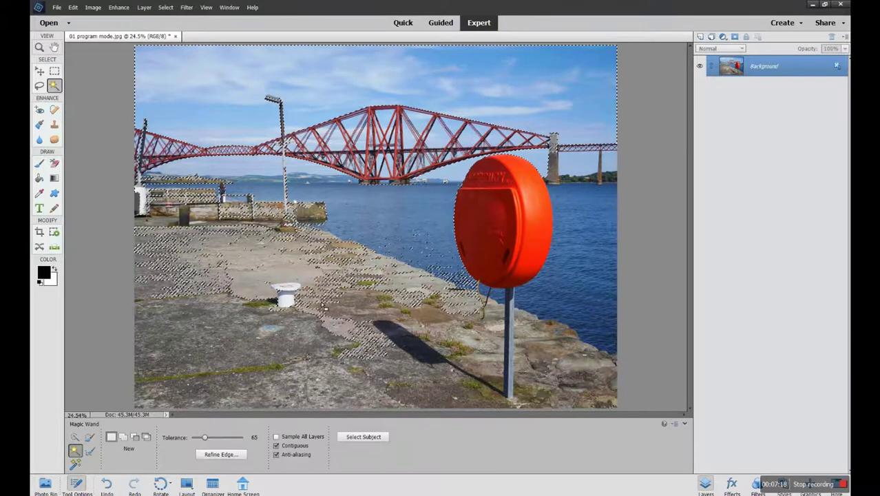
left_click(470, 90)
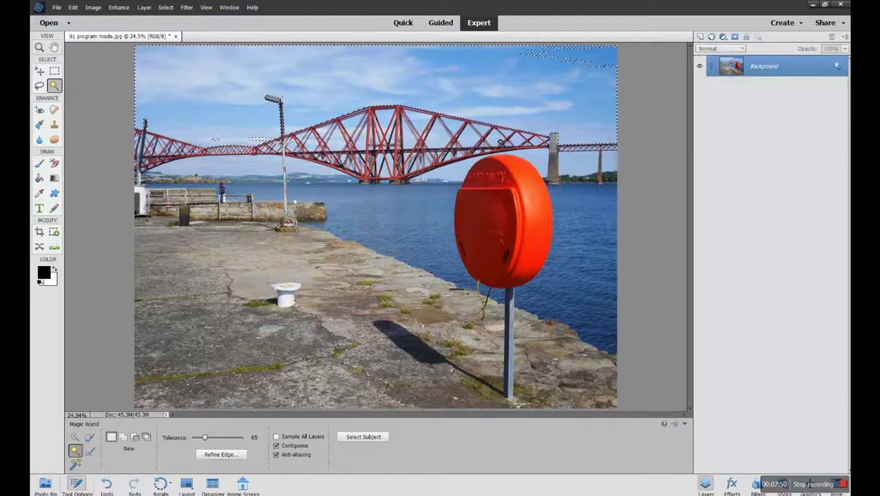
Turn off Contiguous, reselect the sky, and Alt-click to subtract the water.
left_click(276, 445)
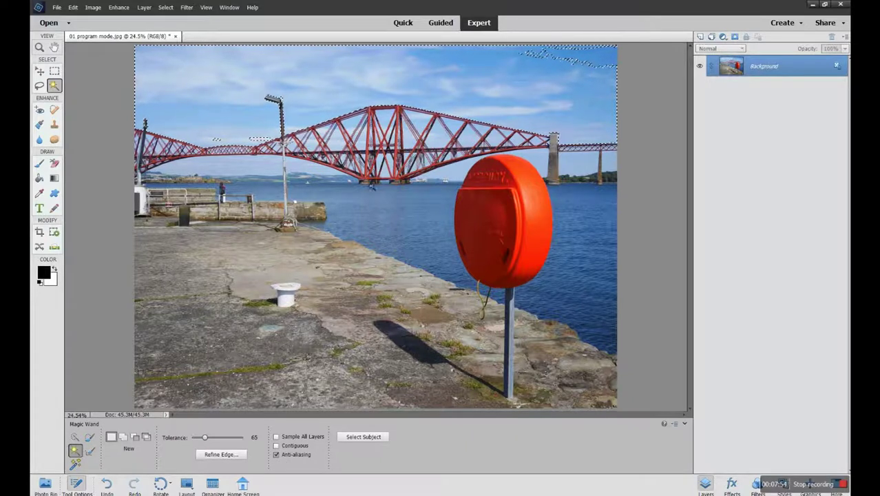
key("ctrl+d")
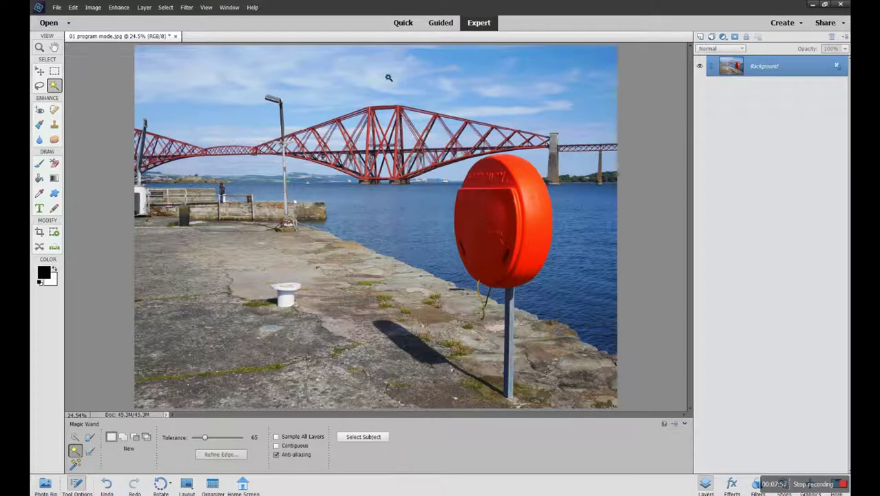
left_click(410, 76)
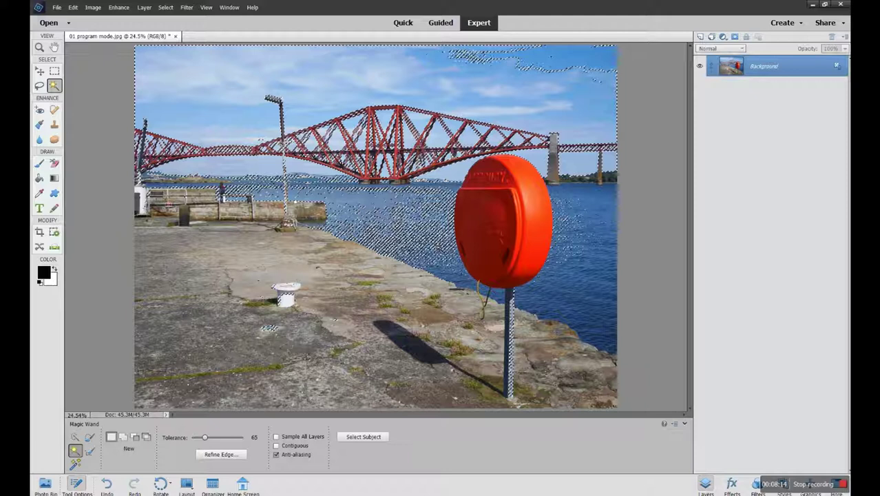
key("alt")
left_click(413, 228, "alt")
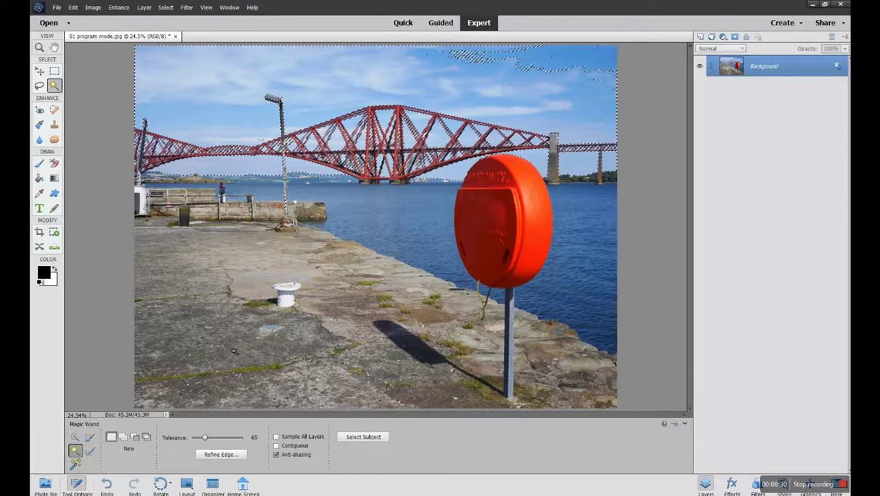
Use Quick Selection at 286 px to Alt-brush the pier wall out of the selection.
left_click(78, 437)
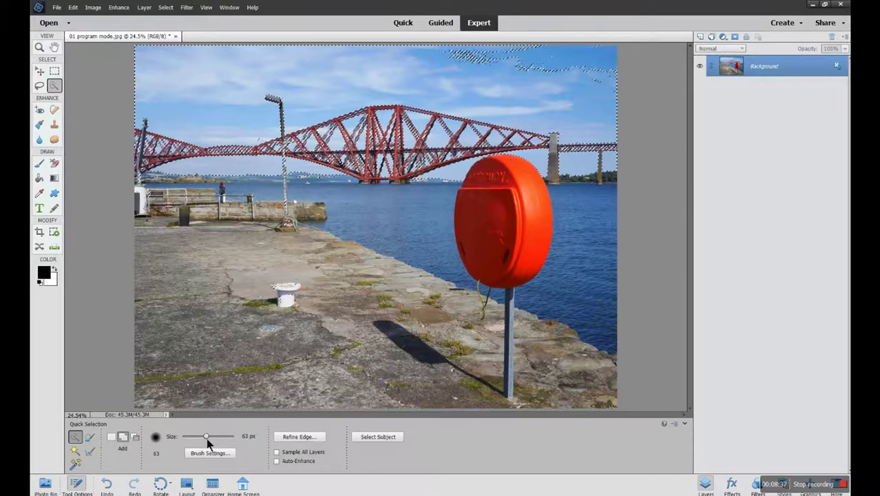
left_click_drag(211, 441, 216, 437)
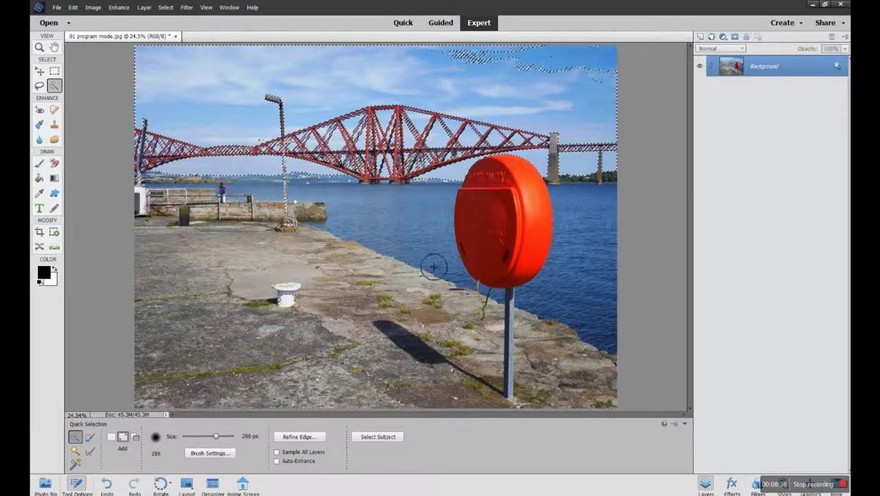
key("alt")
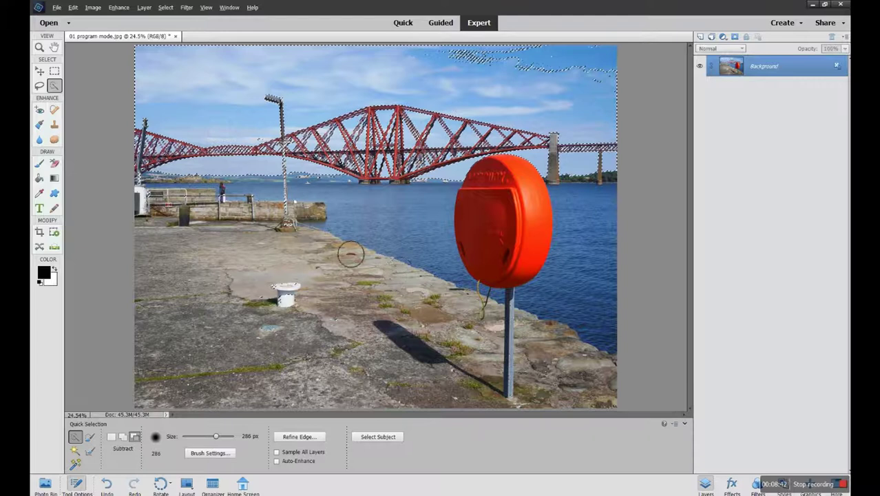
left_click_drag(230, 210, 162, 218)
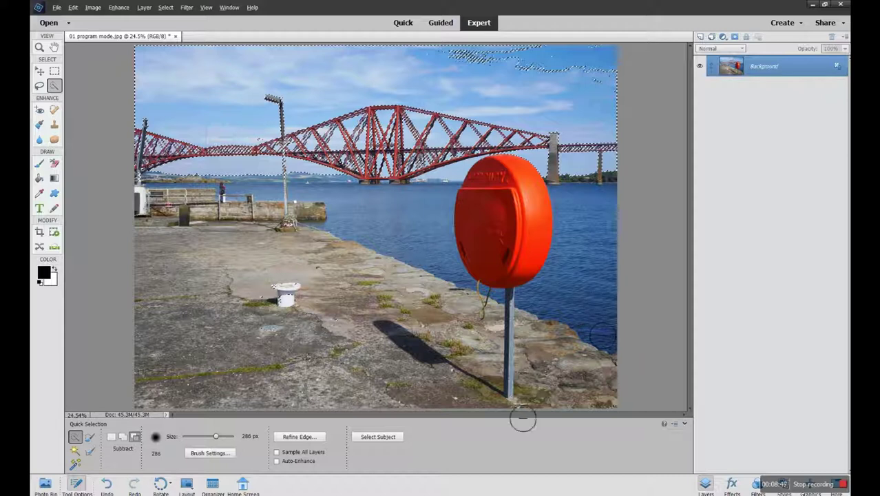
key("alt")
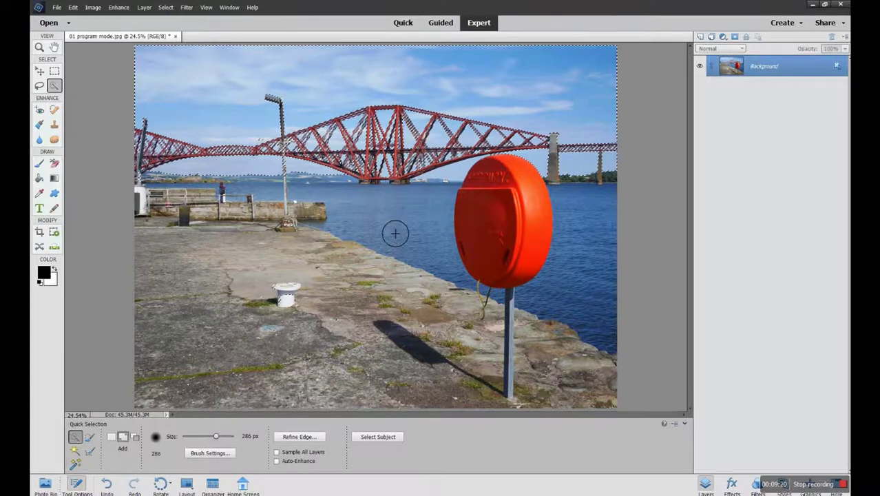
With the Magic Wand at tolerance 65, toggle Contiguous on then off and select the whole sky.
left_click(75, 449)
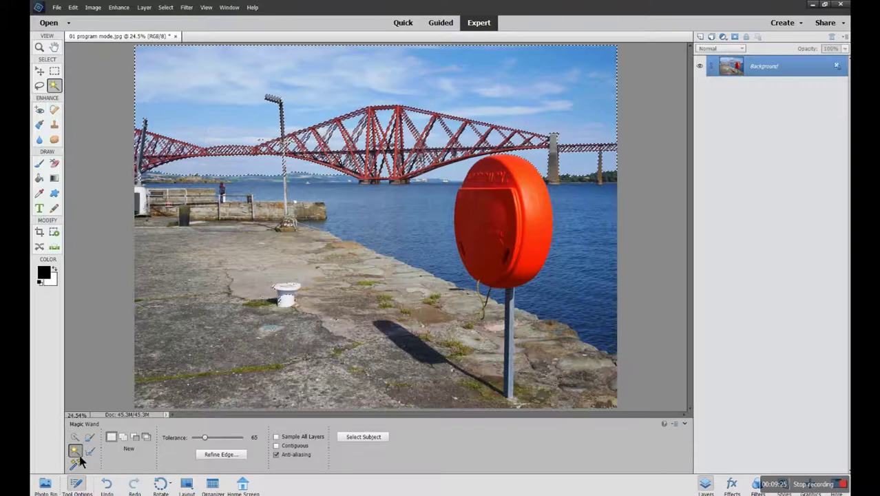
left_click(276, 446)
left_click(275, 445)
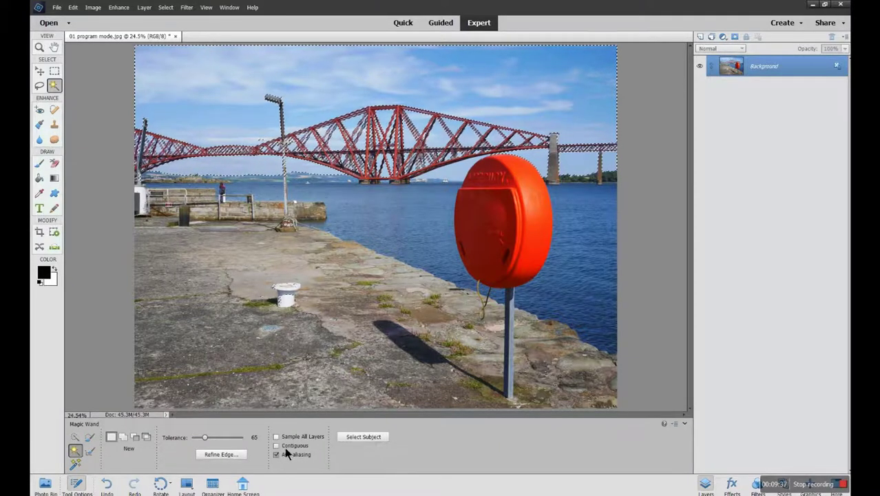
left_click(328, 79)
Deselect the sky, run Select Subject, and drag the selection outline onto the orange lifebuoy.
left_click(167, 8)
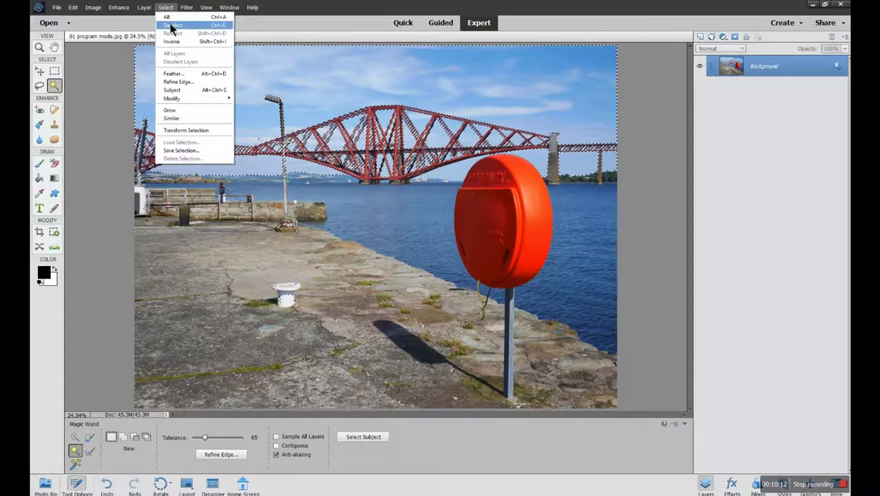
left_click(169, 25)
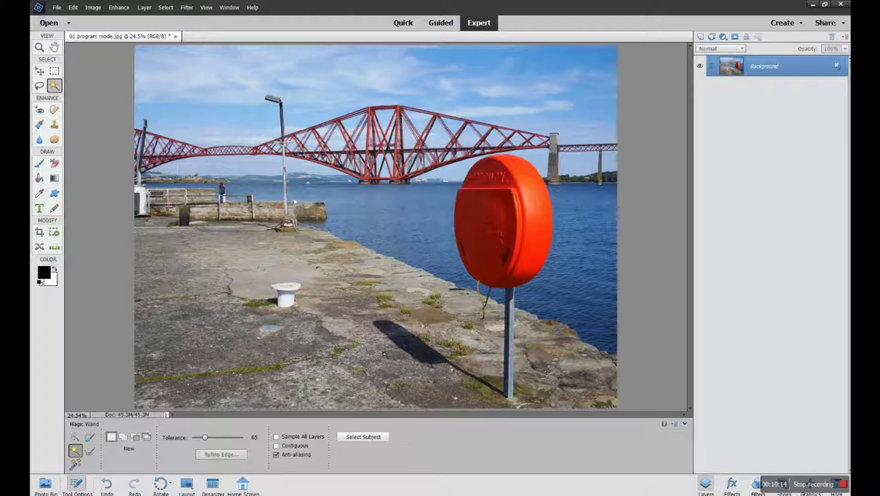
left_click(365, 439)
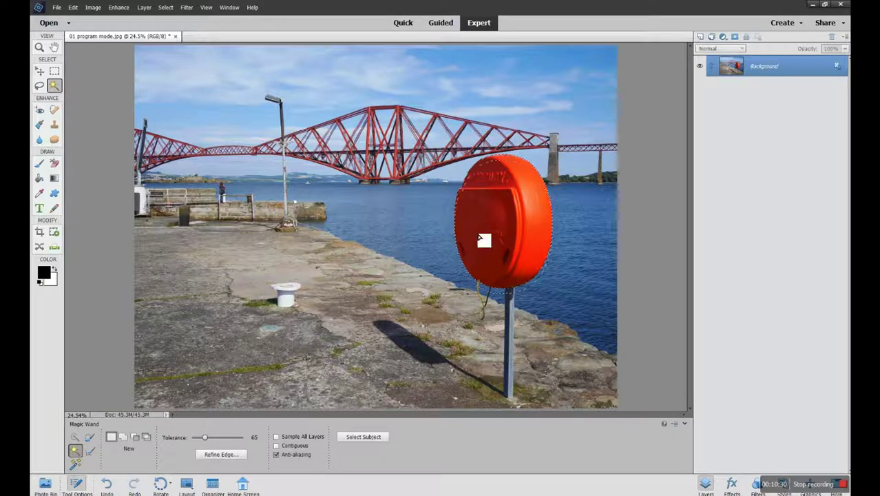
mouse_move(506, 241)
left_mouse_down()
mouse_move(488, 231)
mouse_move(521, 233)
left_mouse_up()
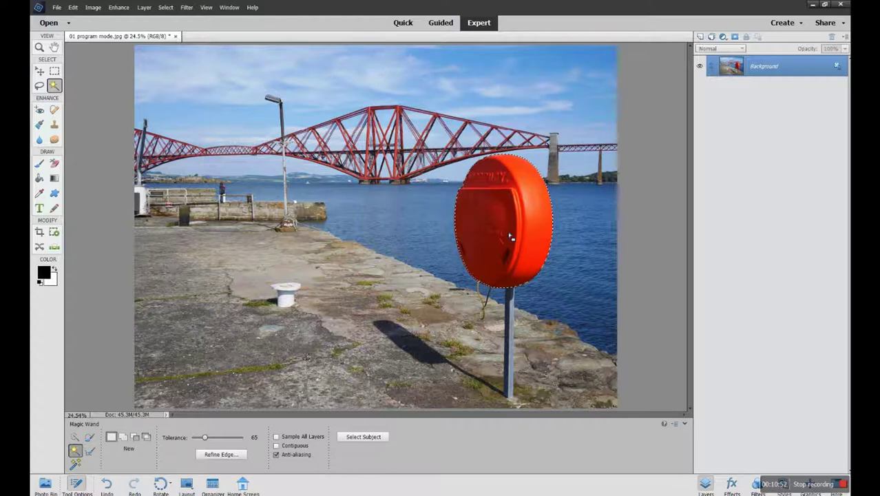
Nudge the lifebuoy outline, rerun Select Subject, select the water, then set tolerance 23 and deselect.
left_click_drag(513, 236, 514, 238)
left_click(365, 437)
left_click(313, 196)
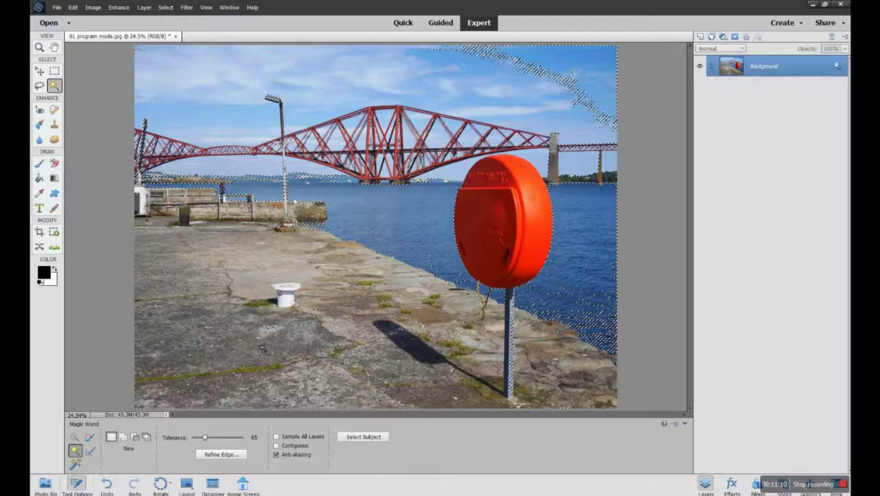
left_click_drag(205, 436, 195, 438)
key("ctrl+d")
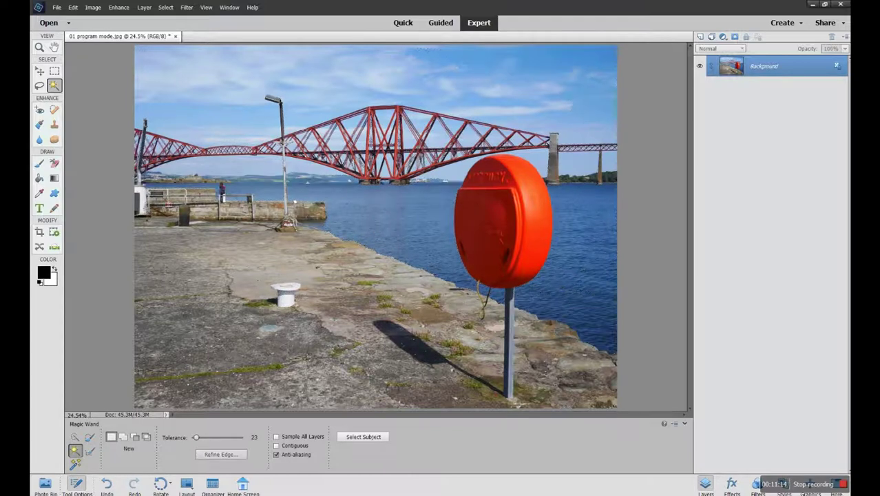
Compare water selections at tolerance 23 and 116, then set tolerance to 40.
left_click(377, 219)
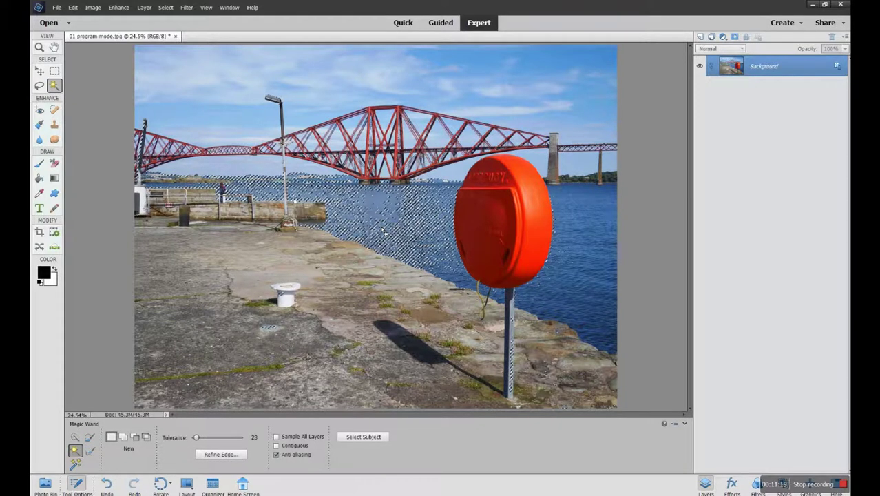
left_click_drag(197, 437, 214, 445)
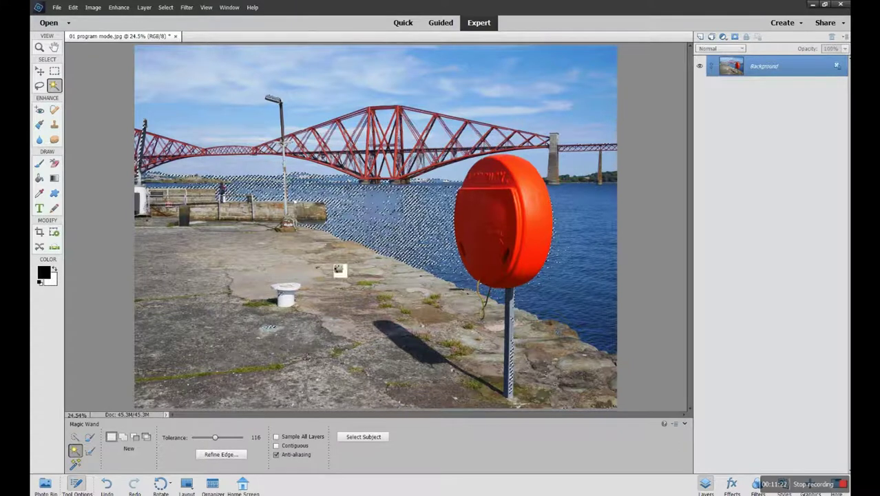
left_click(334, 269)
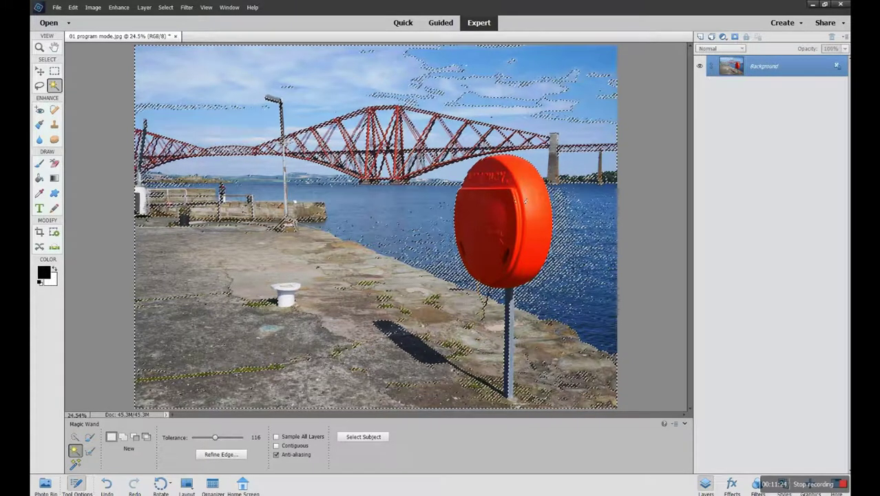
left_click_drag(215, 442, 206, 442)
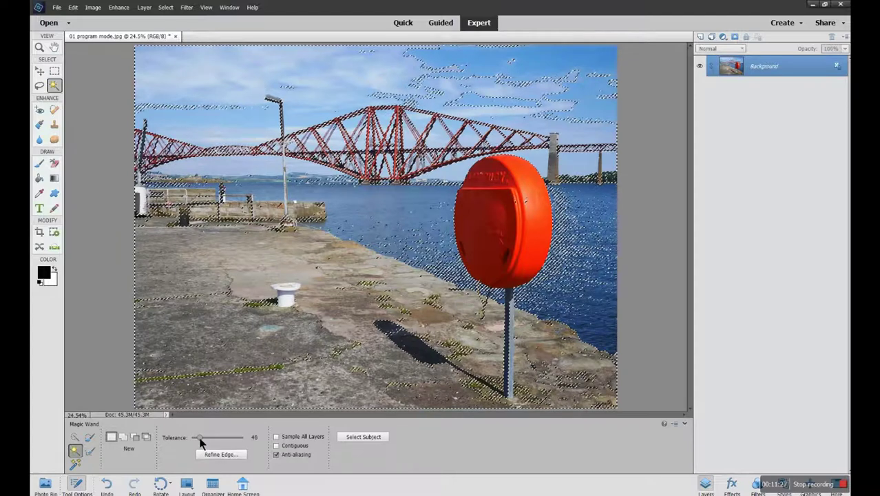
Select the pier stonework at tolerance 40, add sky areas, then subtract most of them again.
key("ctrl+d")
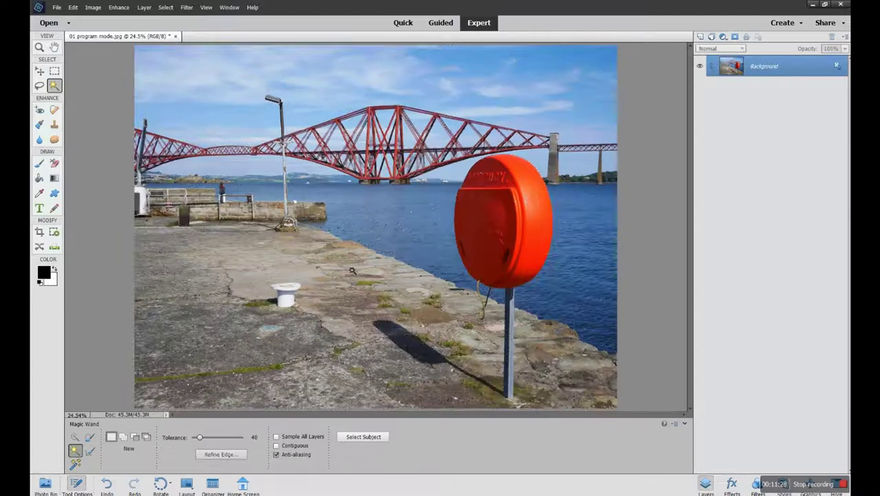
left_click(348, 264)
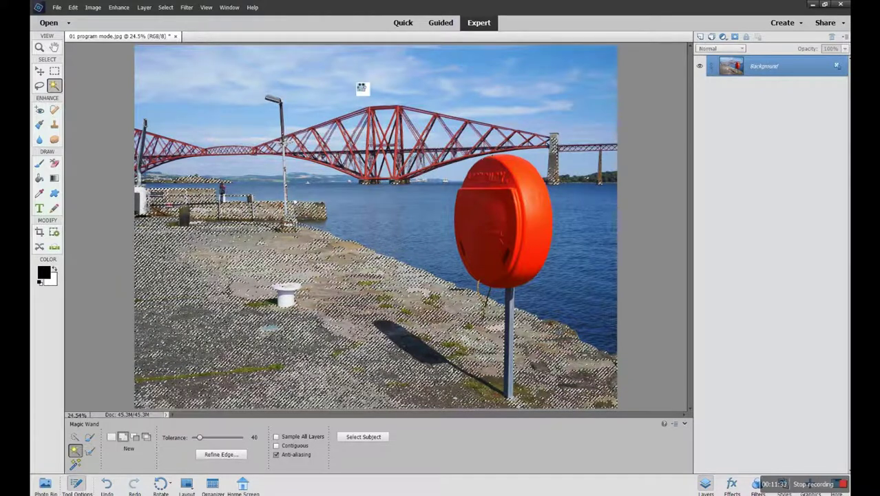
left_click(356, 87, "shift")
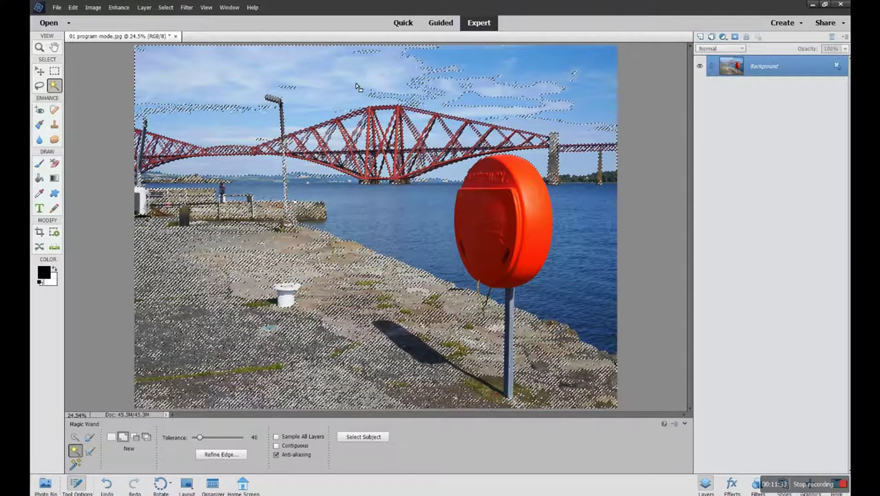
left_click(340, 274, "shift")
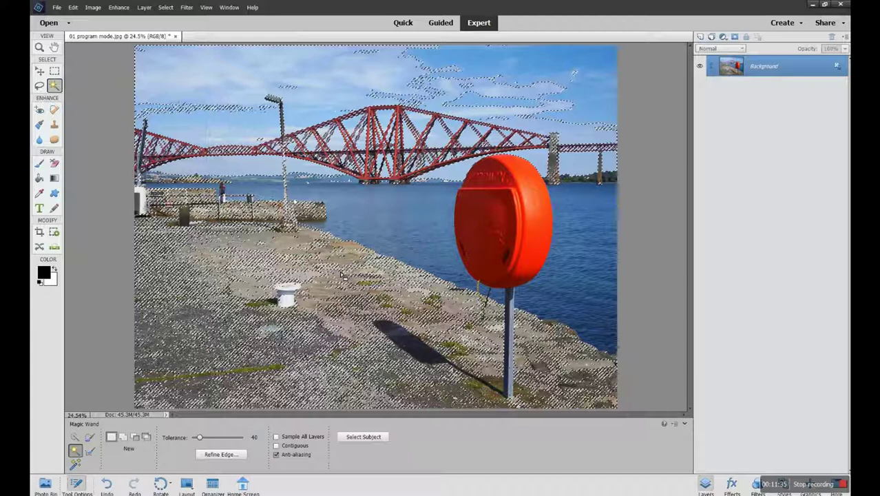
left_click(340, 274, "alt")
left_click(335, 102, "alt")
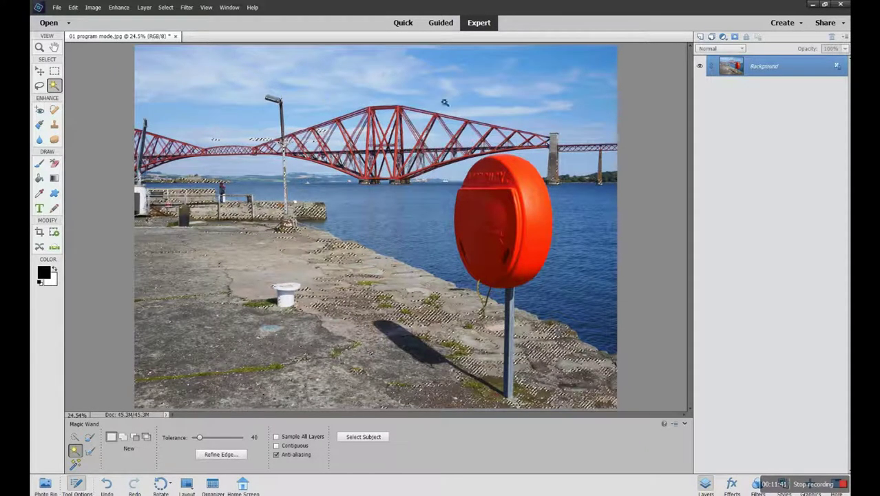